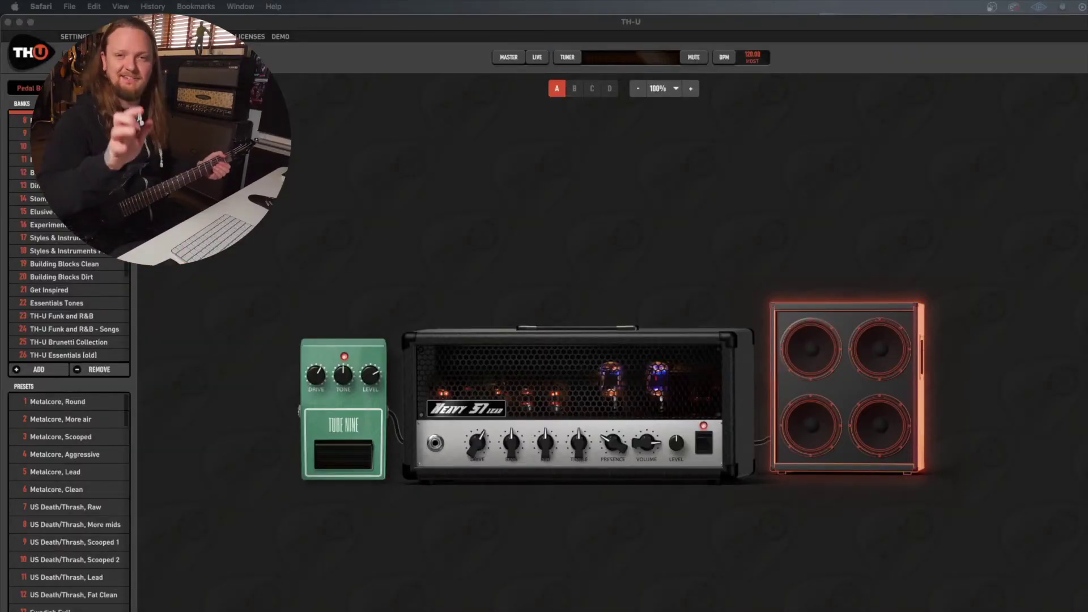
# Step: Adjust the Tube Nine tone and set the amp's drive to about 2.59 and mids to about 6.01
pyautogui.moveTo(330, 350)
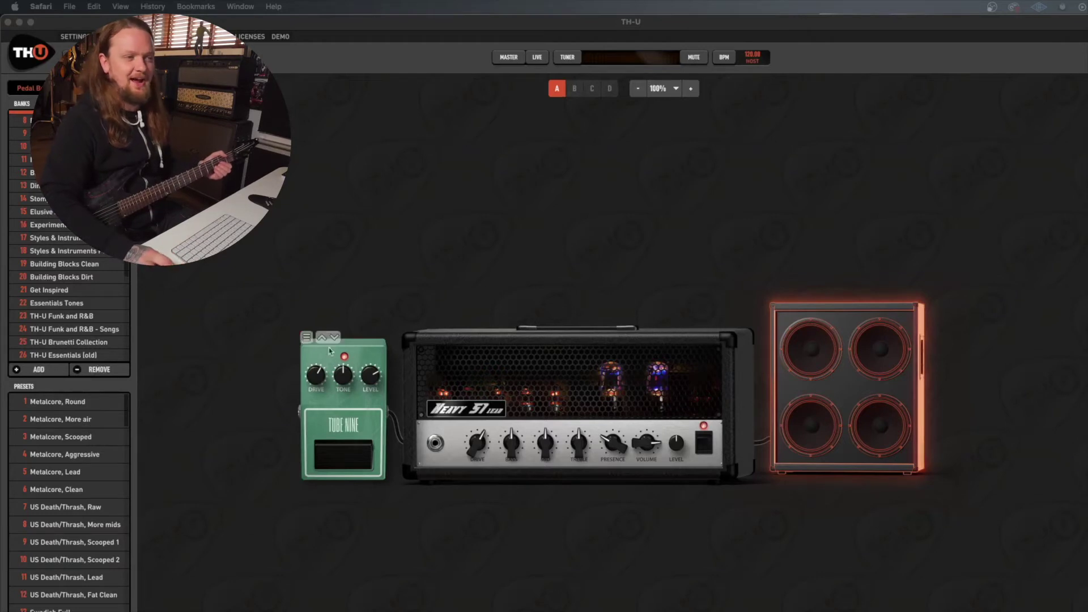
pyautogui.click(319, 378)
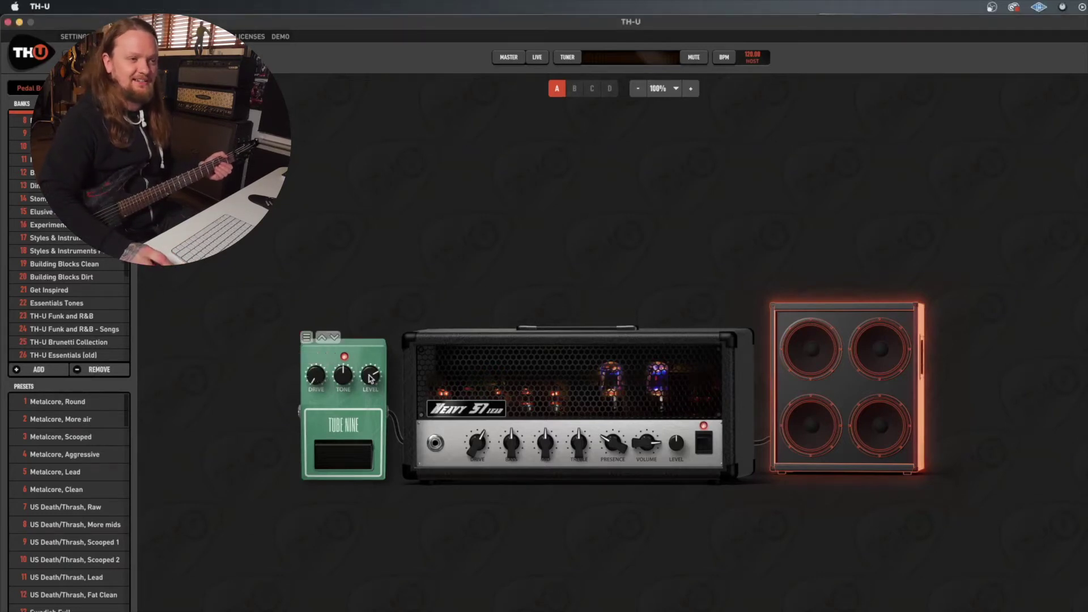
pyautogui.moveTo(347, 384); pyautogui.dragTo(347, 378)
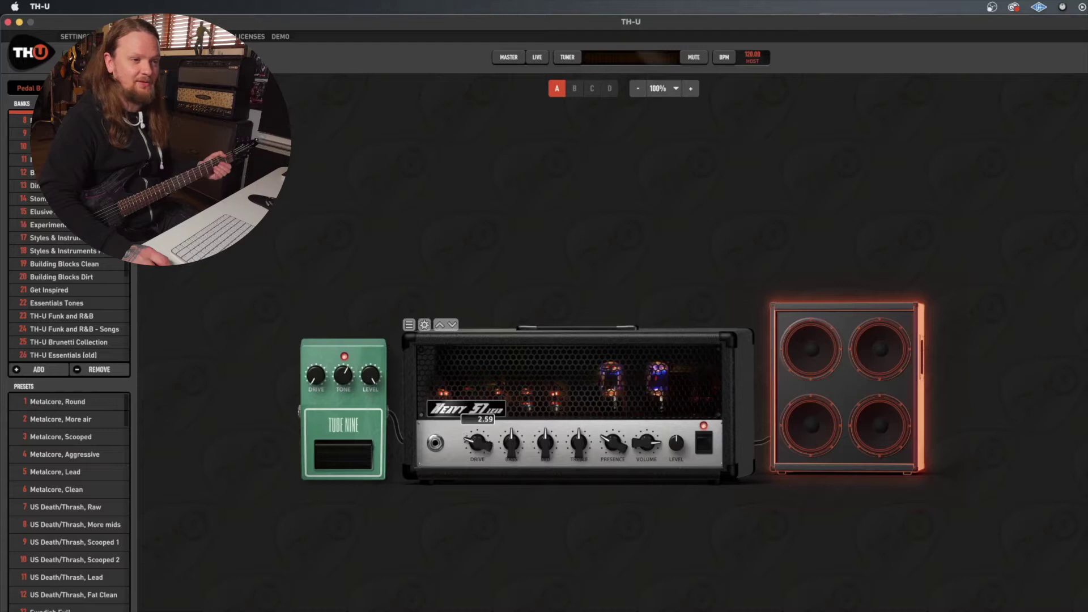
pyautogui.moveTo(478, 443); pyautogui.dragTo(511, 441)
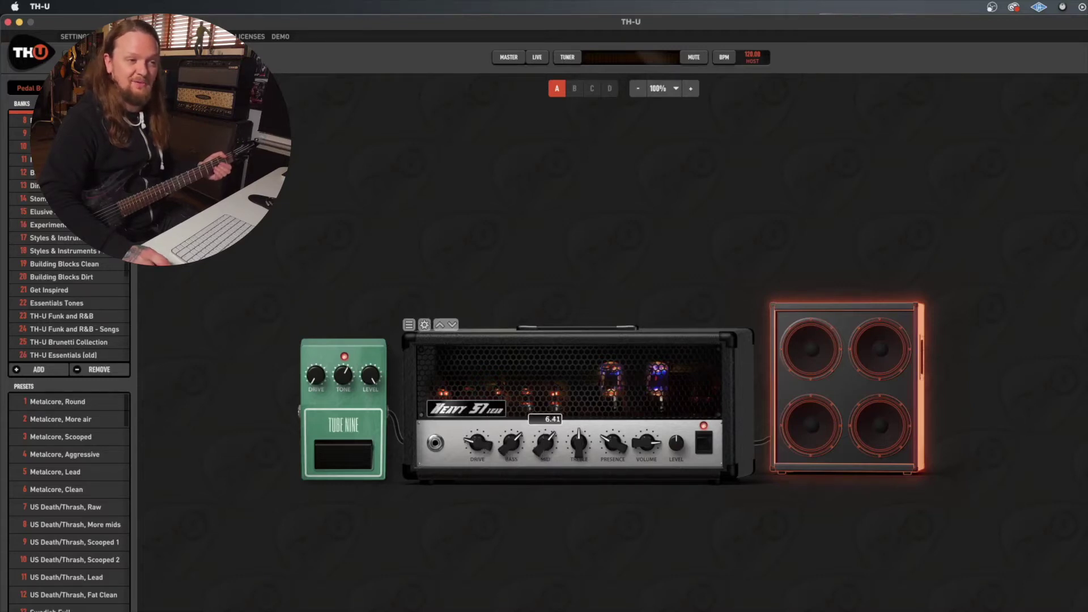
pyautogui.moveTo(544, 443); pyautogui.dragTo(579, 439)
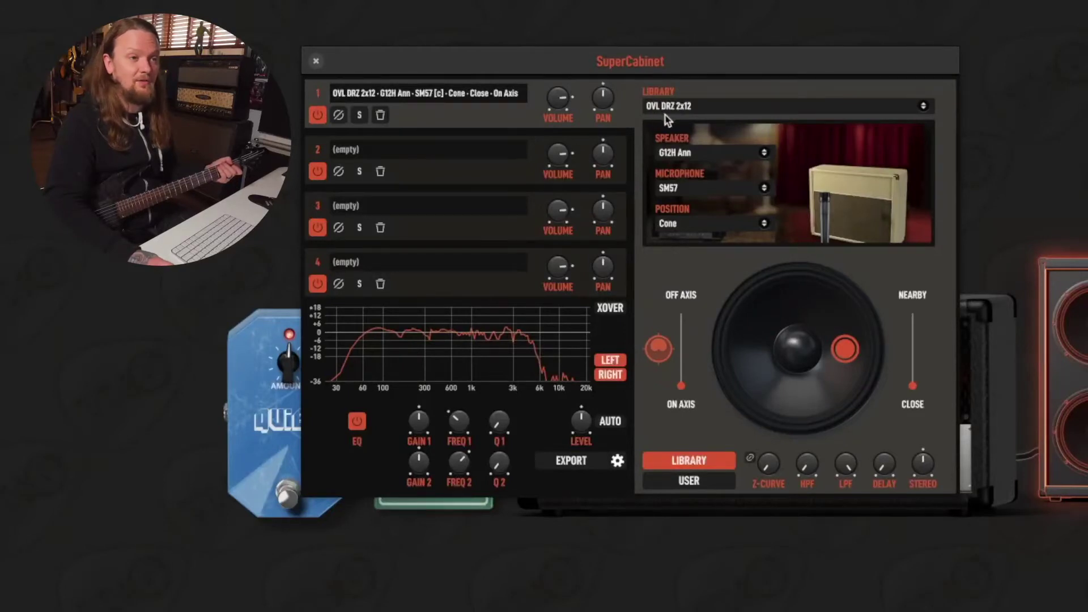
# Step: Replace slot 1's DRZ 2x12 with the CHP Bogie OS 4x12 - VTY cabinet from the Library list
pyautogui.click(739, 116)
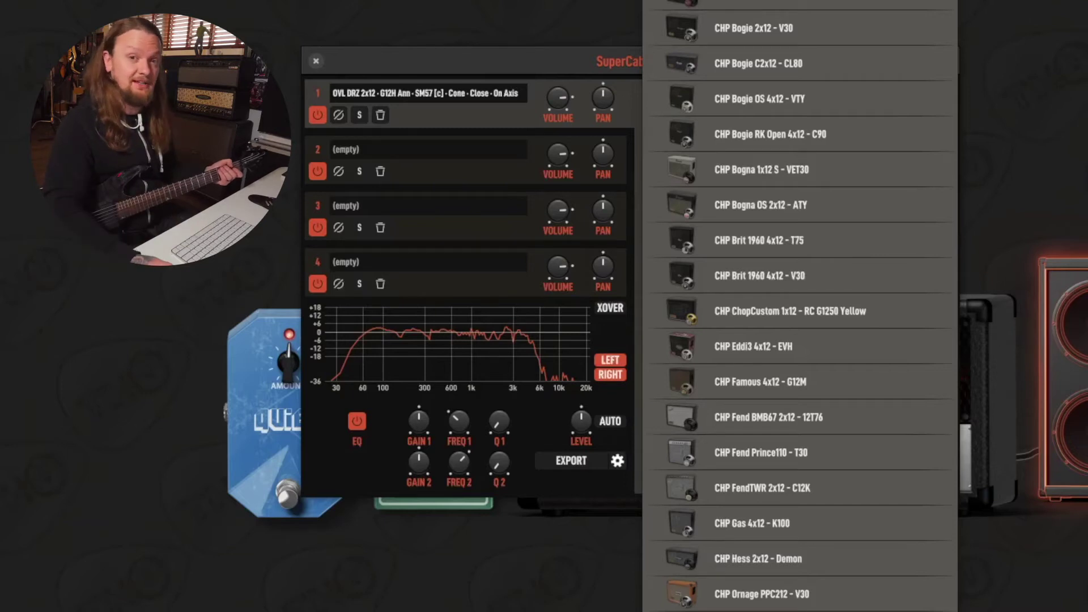
pyautogui.scroll(-1, 825, 583)
pyautogui.scroll(-2, 852, 558)
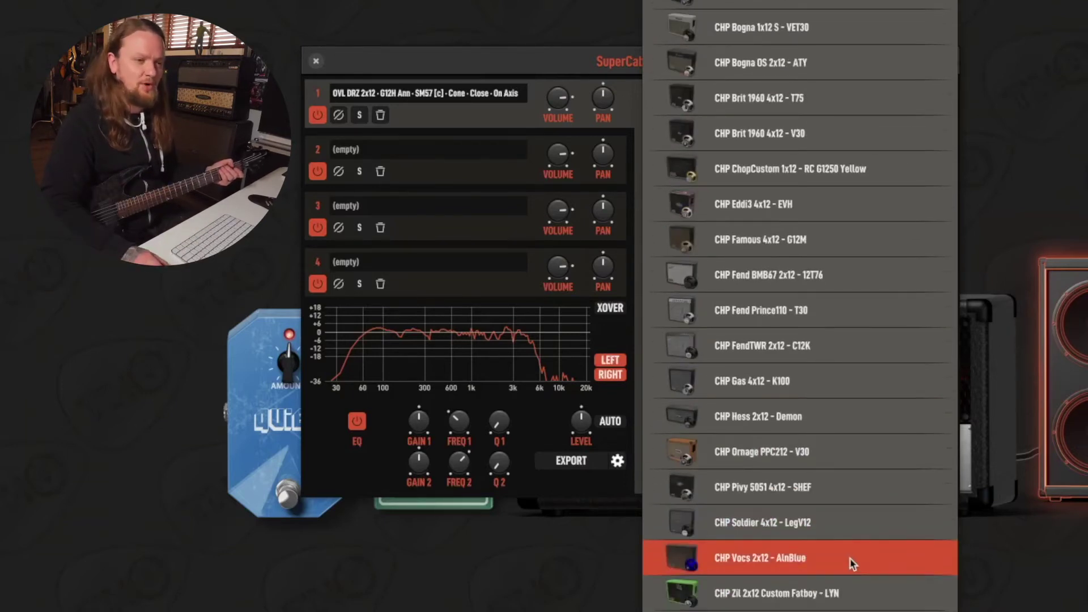
pyautogui.scroll(3, 766, 137)
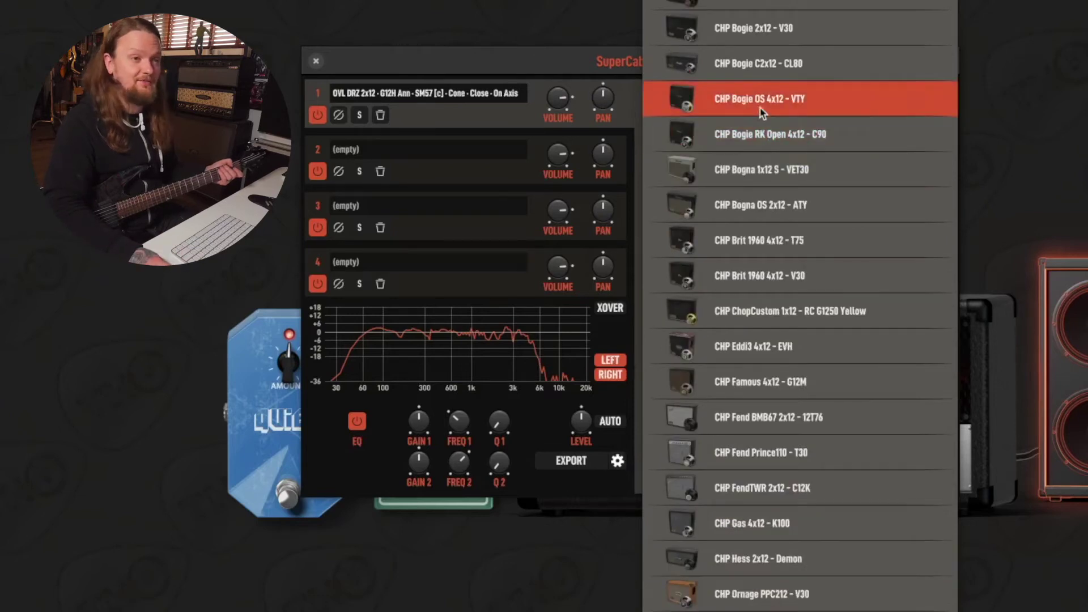
pyautogui.click(760, 113)
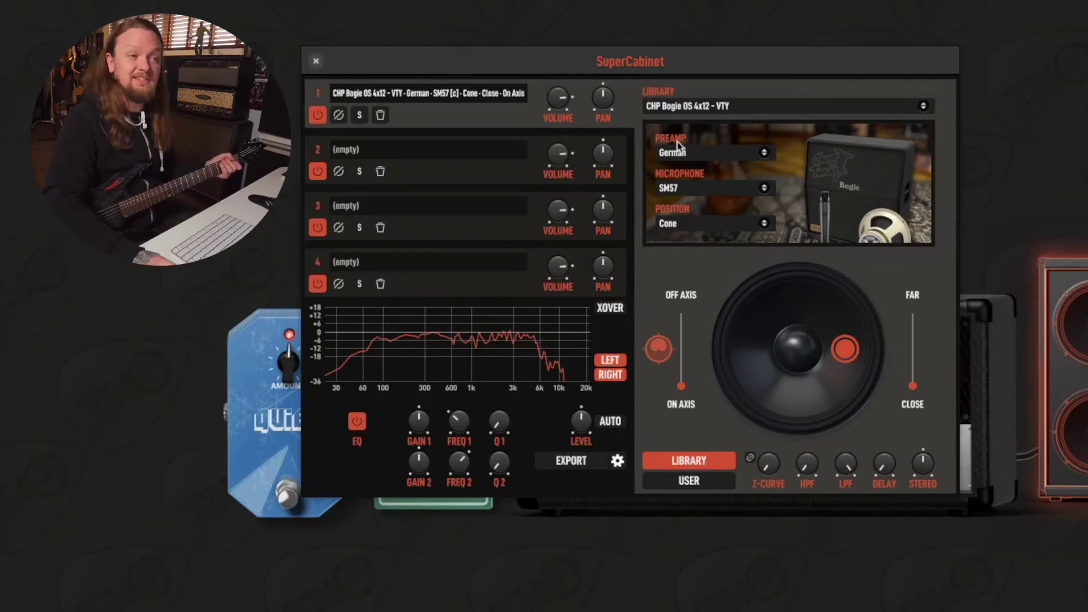
# Step: Try the UK73 preamp, return to German, and change the microphone from SM57 to MD421
pyautogui.click(702, 154)
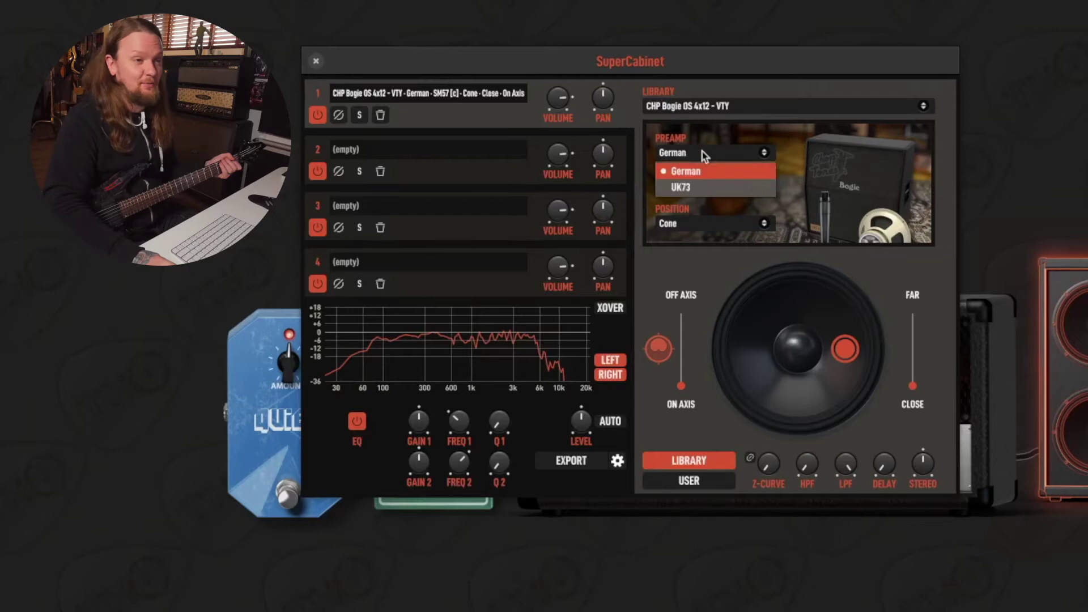
pyautogui.click(711, 188)
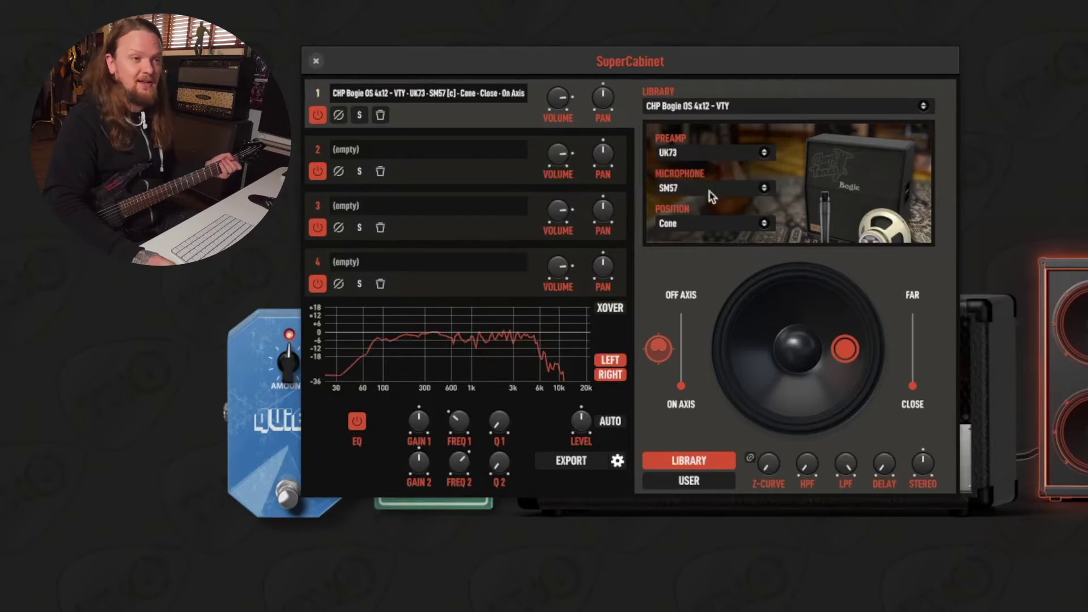
pyautogui.click(715, 156)
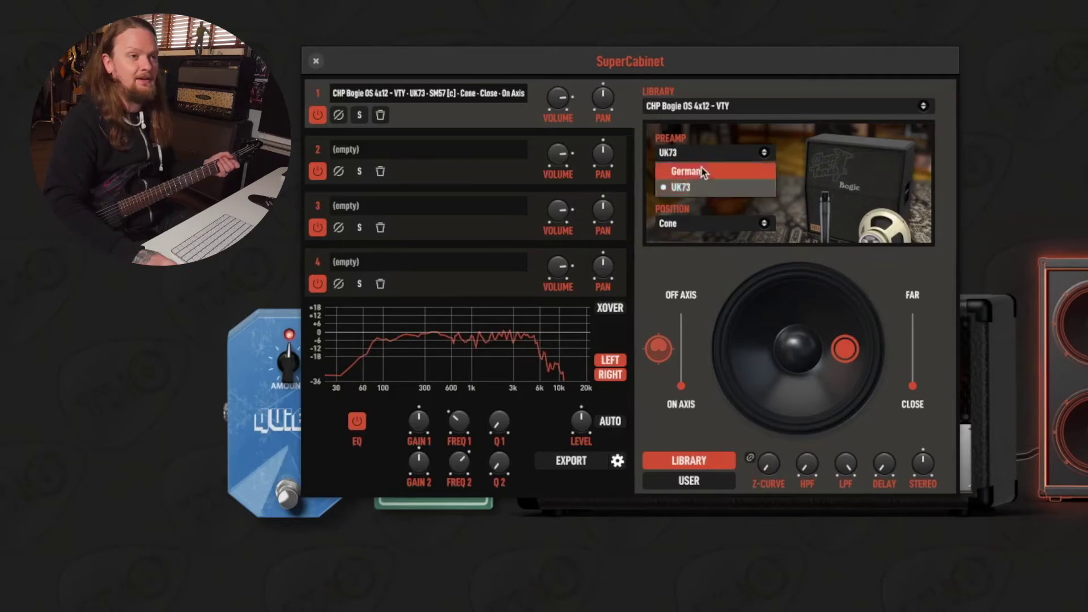
pyautogui.click(700, 171)
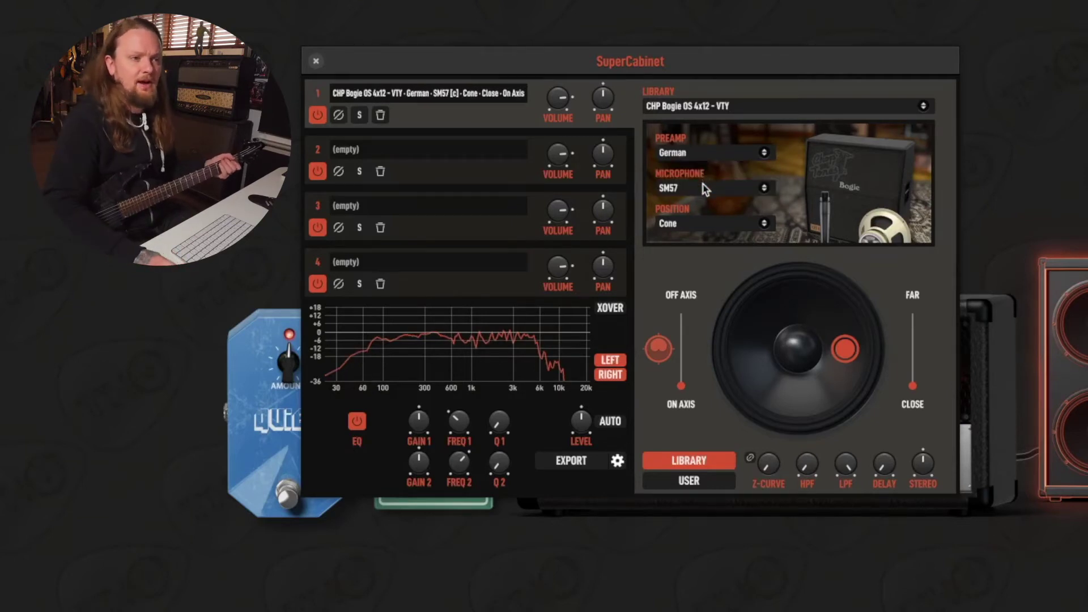
pyautogui.click(705, 190)
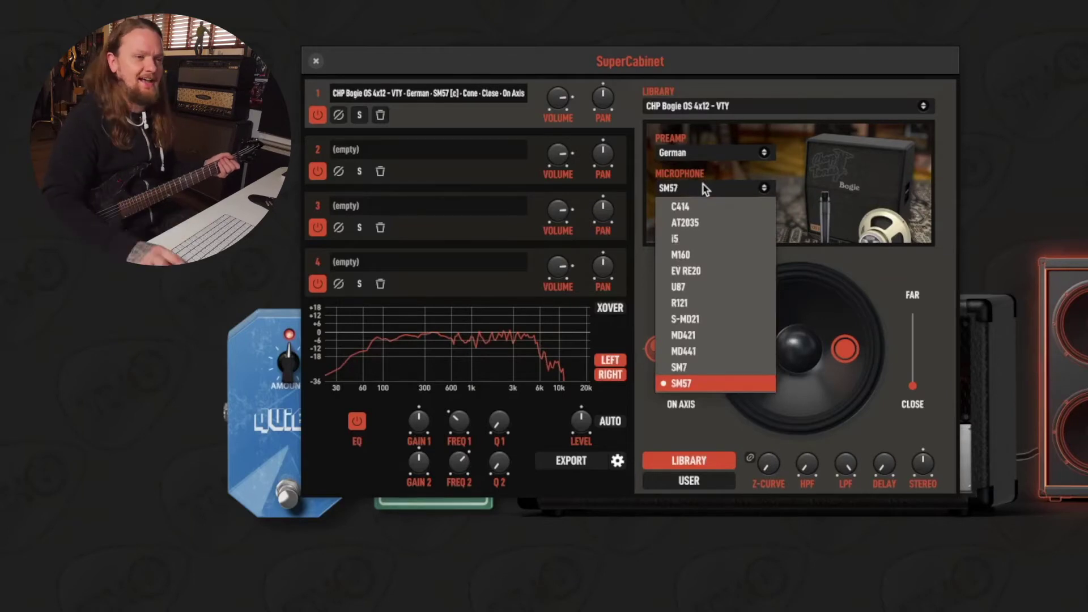
pyautogui.click(715, 335)
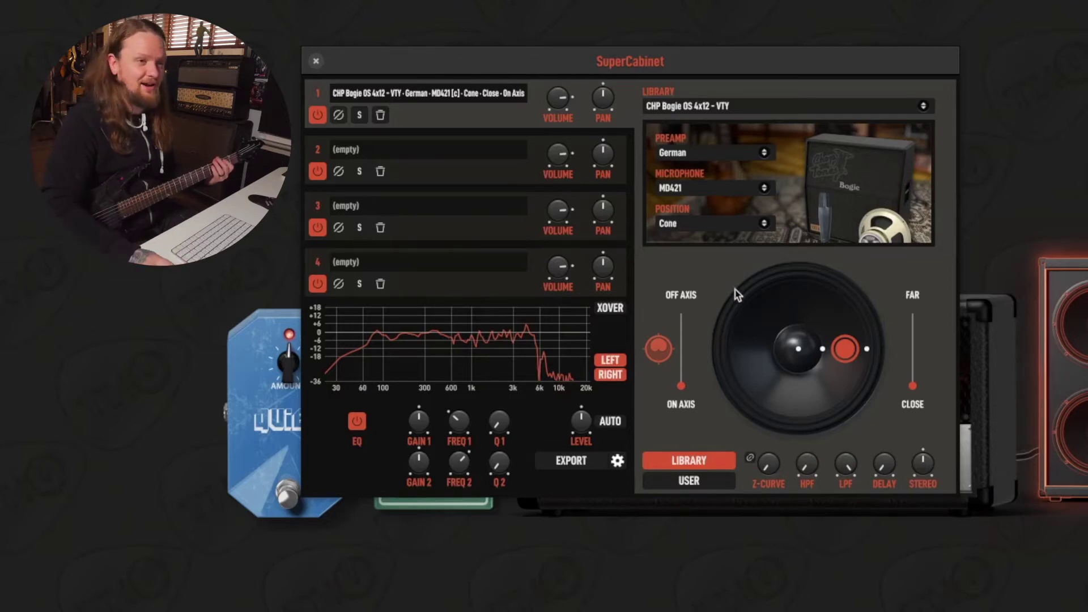
# Step: Audition the MD421 at Cap Edge and Cap, ending back on Cap Edge
pyautogui.click(714, 224)
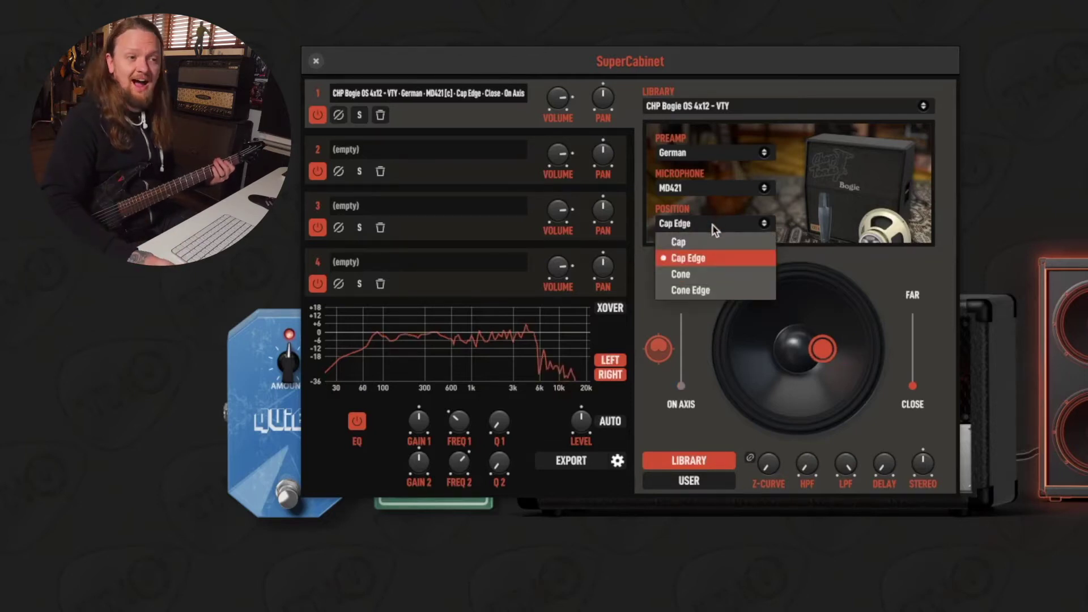
pyautogui.click(704, 262)
pyautogui.click(712, 229)
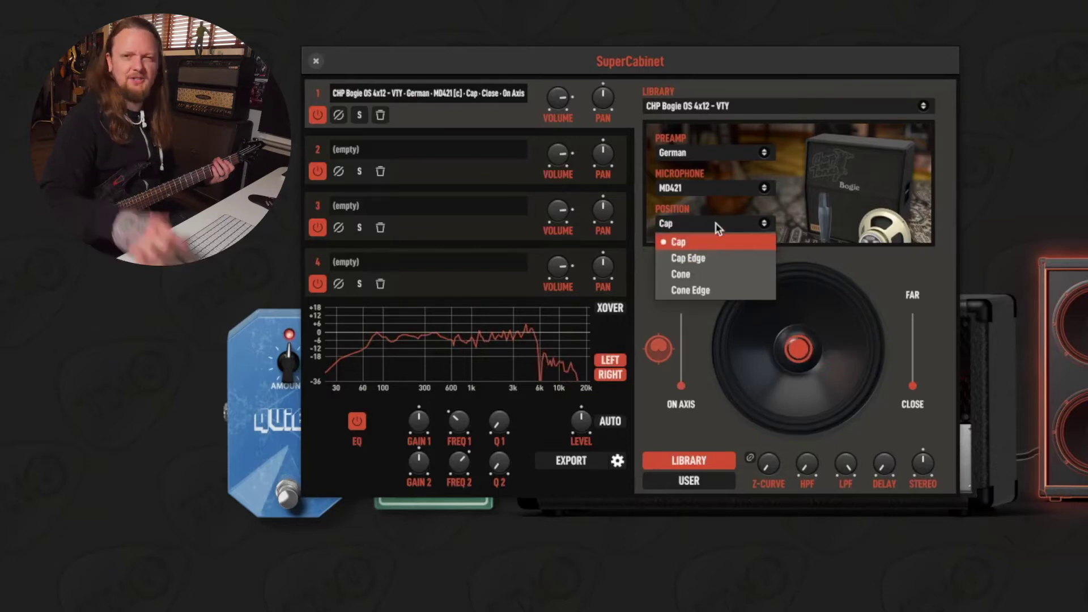
pyautogui.click(715, 245)
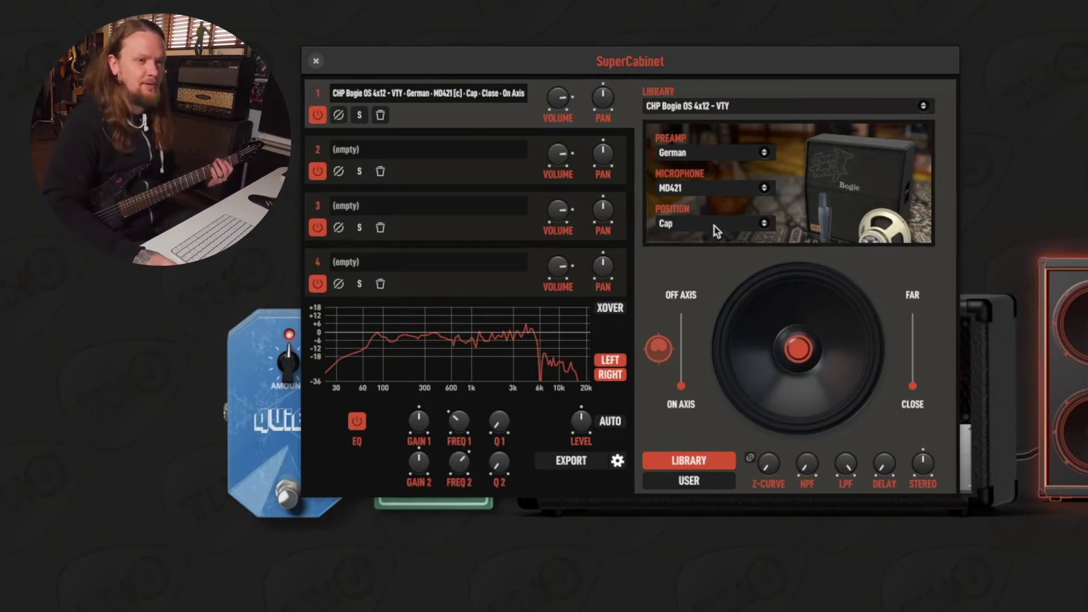
pyautogui.click(715, 229)
pyautogui.click(716, 256)
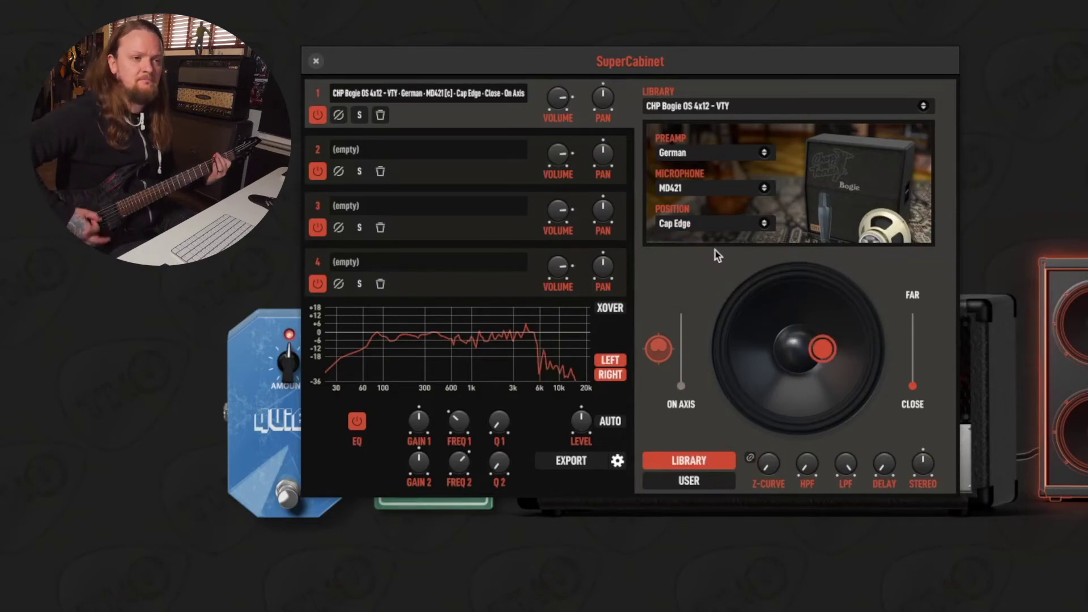
# Step: Try the Cone and Cone Edge positions, settle on Cap Edge, and pull the mic toward far
pyautogui.click(715, 224)
pyautogui.click(735, 274)
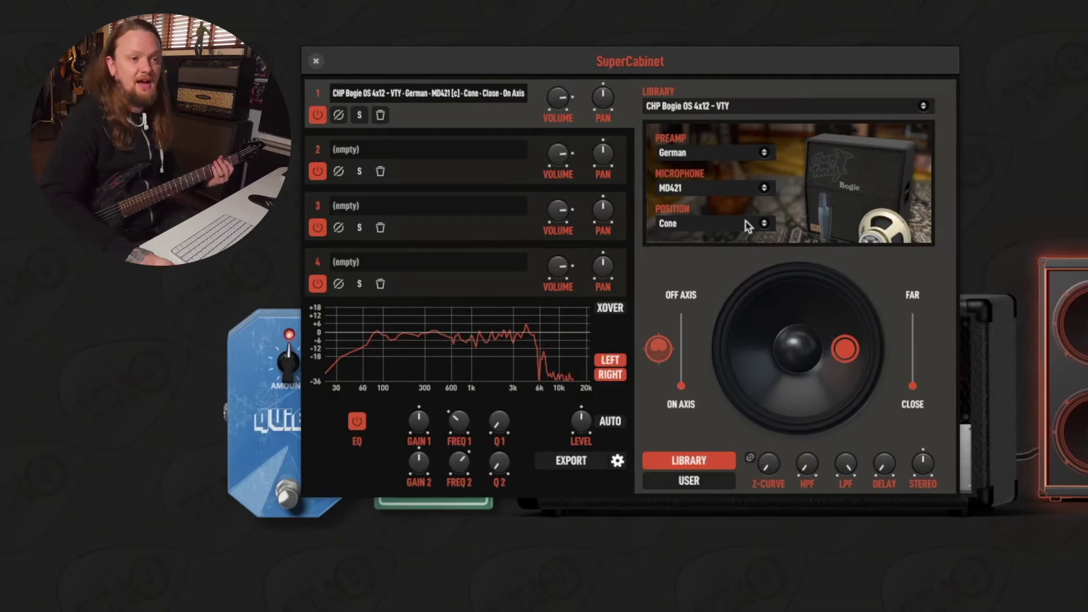
pyautogui.click(745, 224)
pyautogui.click(736, 294)
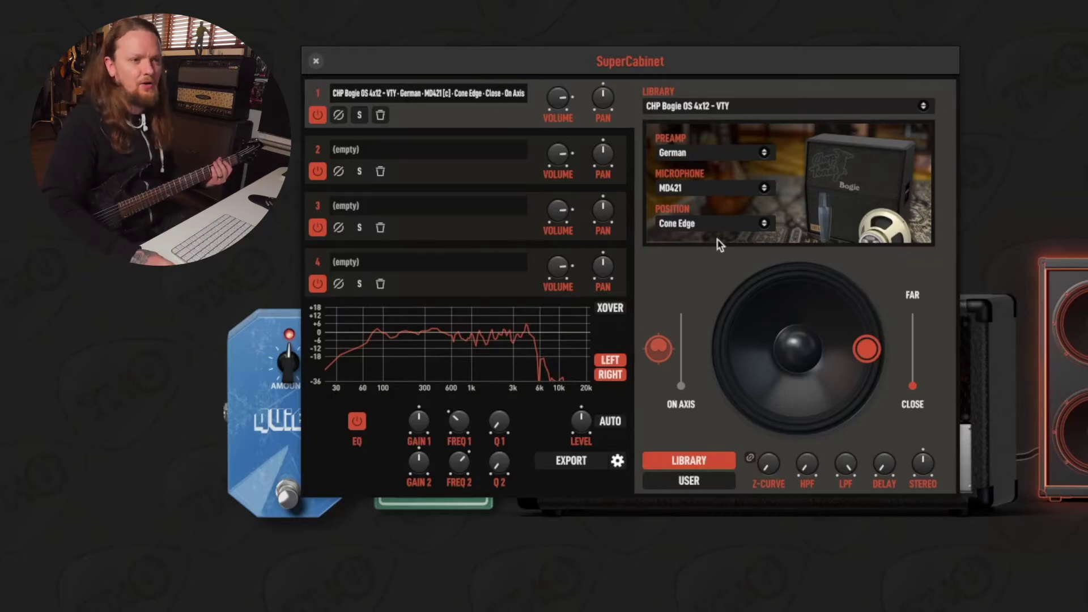
pyautogui.click(719, 225)
pyautogui.click(723, 260)
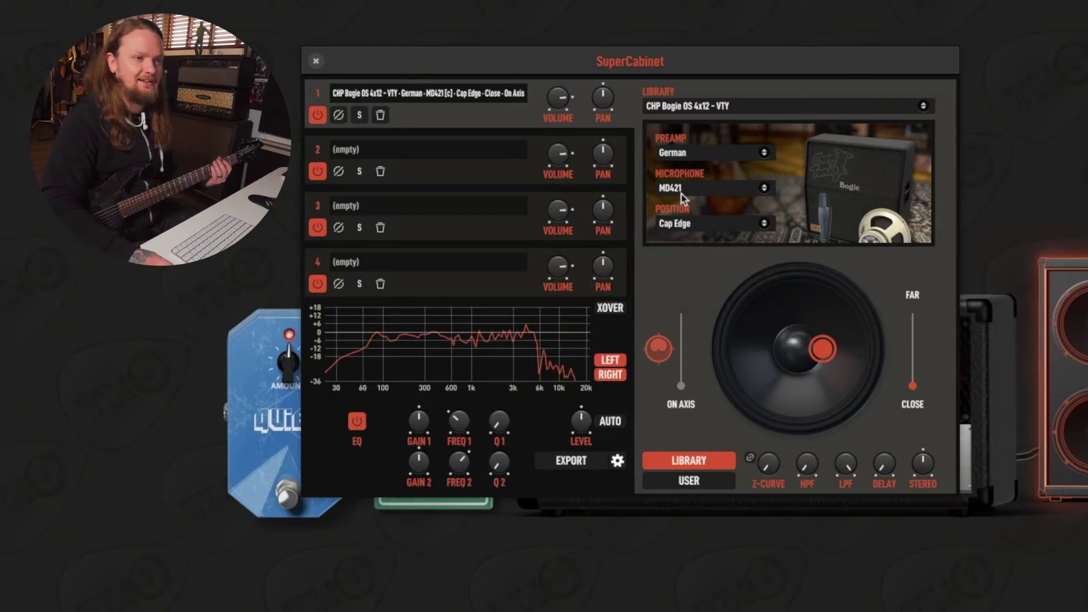
pyautogui.click(722, 224)
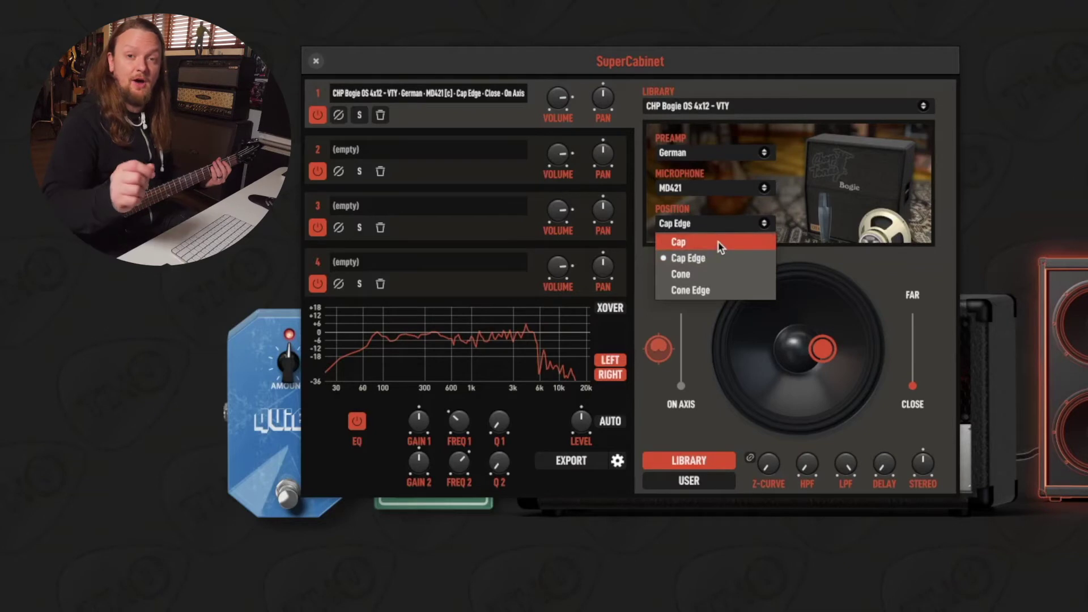
pyautogui.moveTo(912, 386)
pyautogui.mouseDown()
pyautogui.moveTo(913, 313)
pyautogui.moveTo(913, 396)
pyautogui.mouseUp()
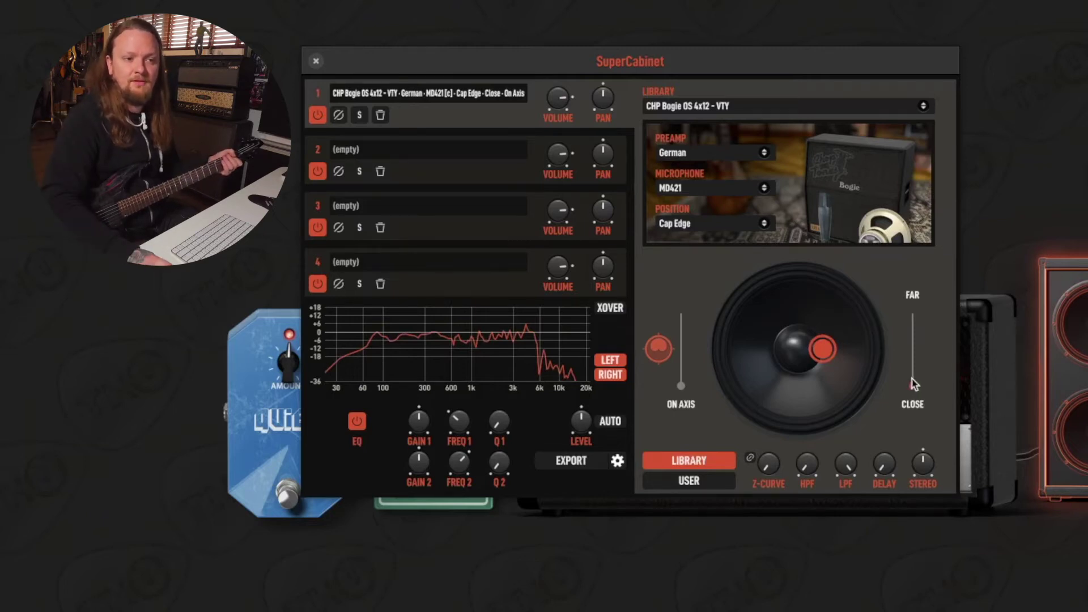
# Step: Slide the MD421's distance out to far, then all the way back to close
pyautogui.moveTo(913, 350); pyautogui.dragTo(921, 272)
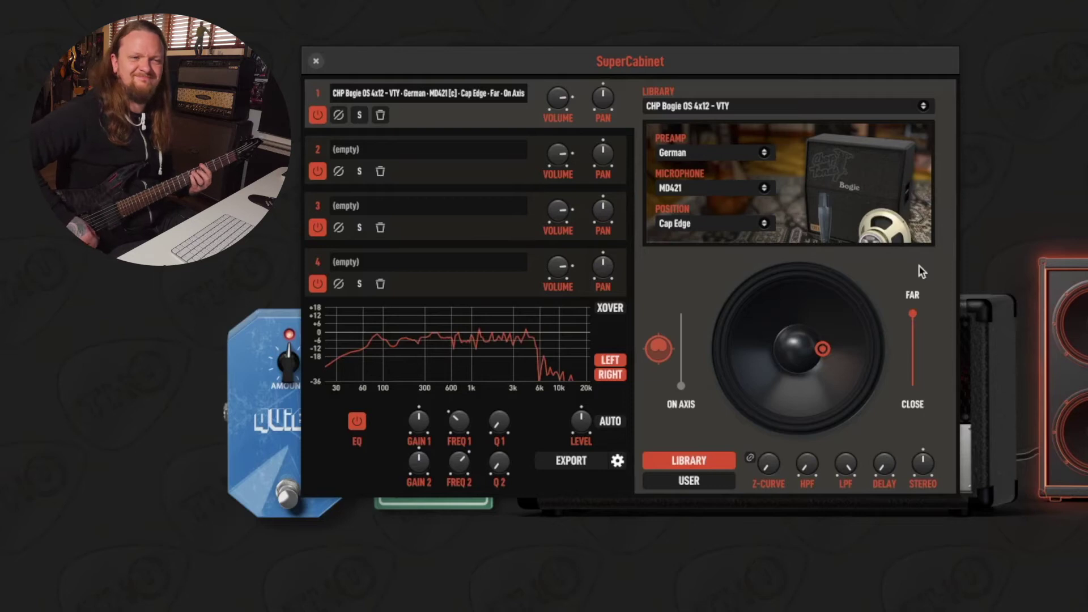
pyautogui.moveTo(912, 313); pyautogui.dragTo(913, 397)
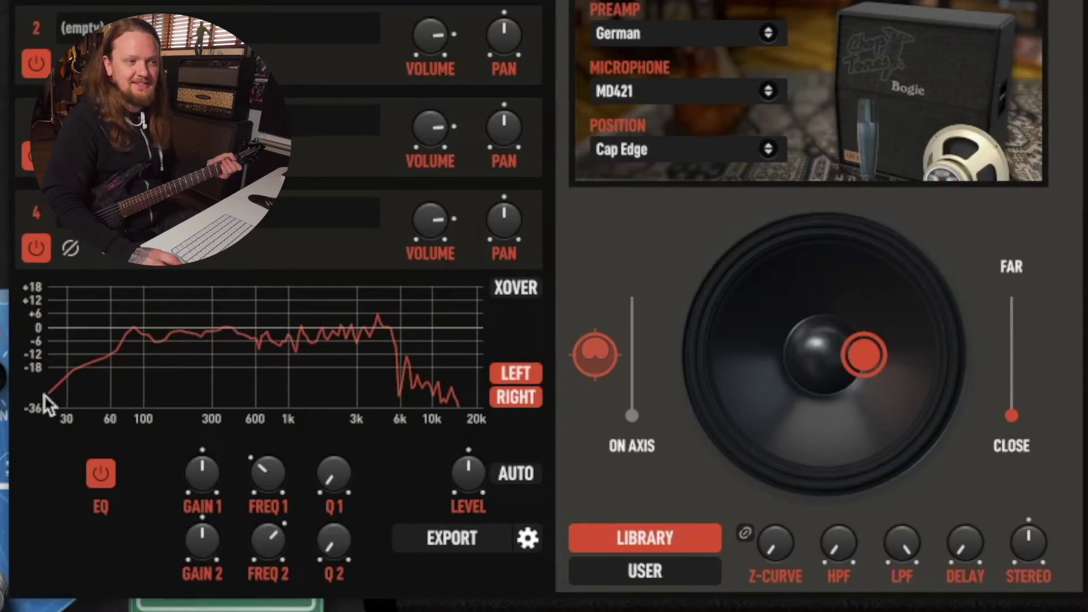
# Step: Raise the Z-curve, reset it to about 4.84, then lower it to about 1.06
pyautogui.moveTo(780, 567); pyautogui.dragTo(784, 538)
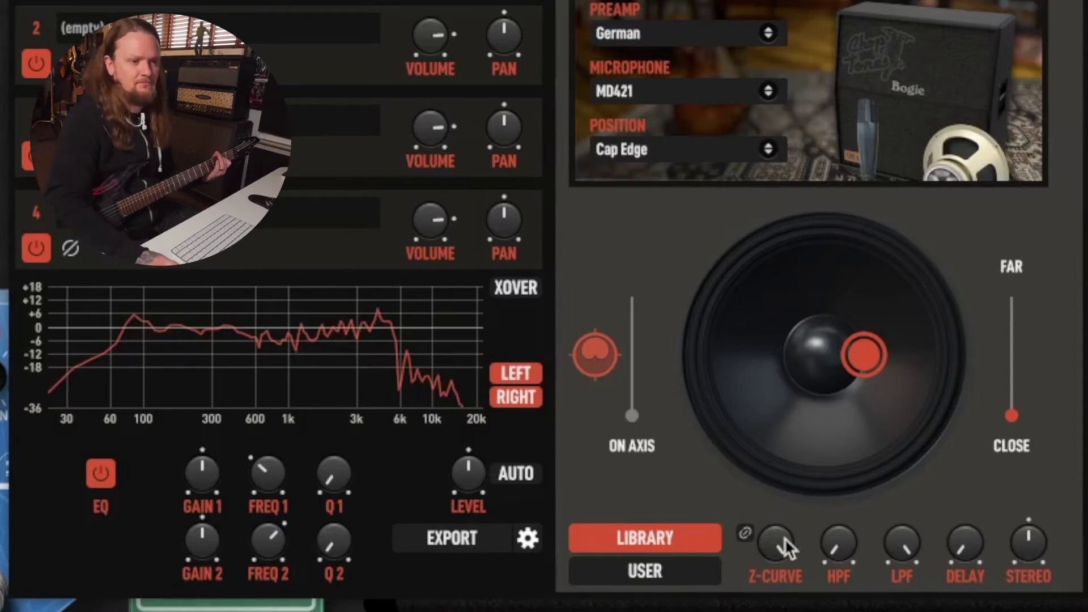
pyautogui.doubleClick(785, 538)
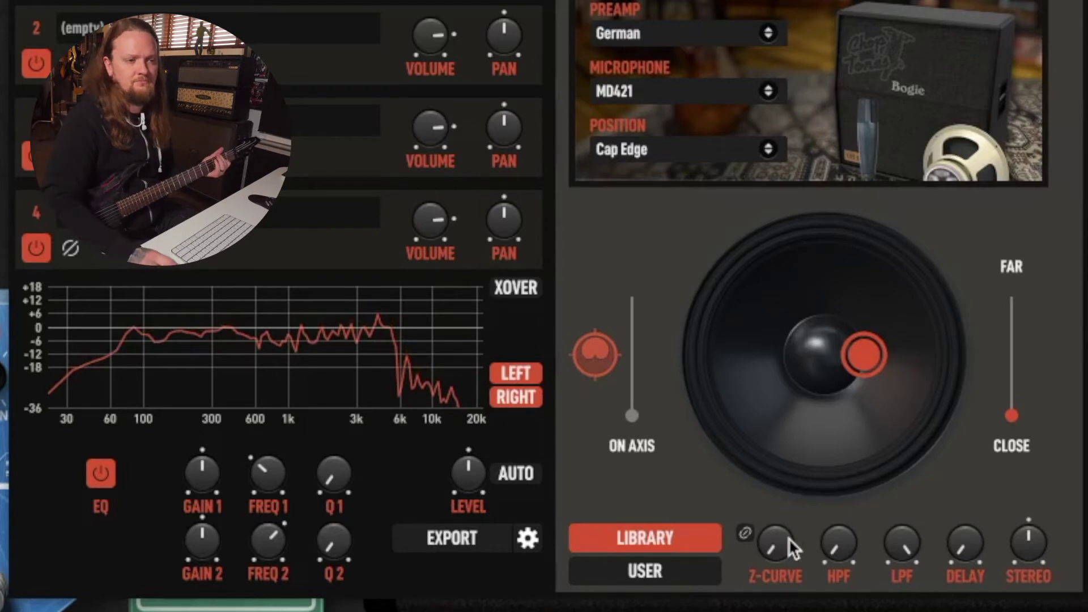
pyautogui.moveTo(787, 538); pyautogui.dragTo(787, 535)
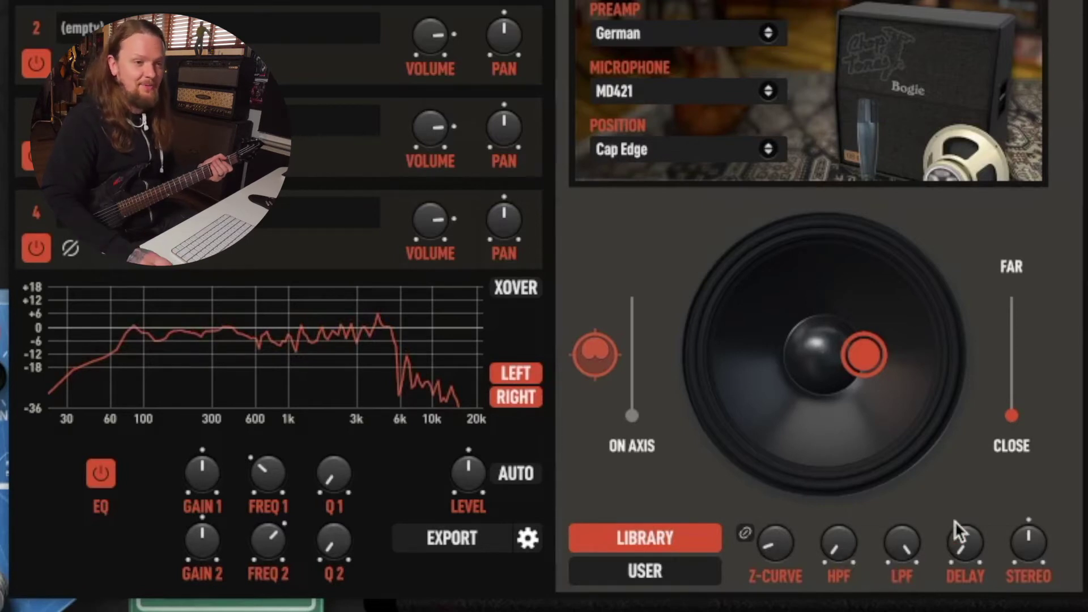
# Step: Raise the high-pass cutoff, then set the low-pass from about 6.76 kHz to 9.75 kHz
pyautogui.moveTo(835, 545); pyautogui.dragTo(835, 510)
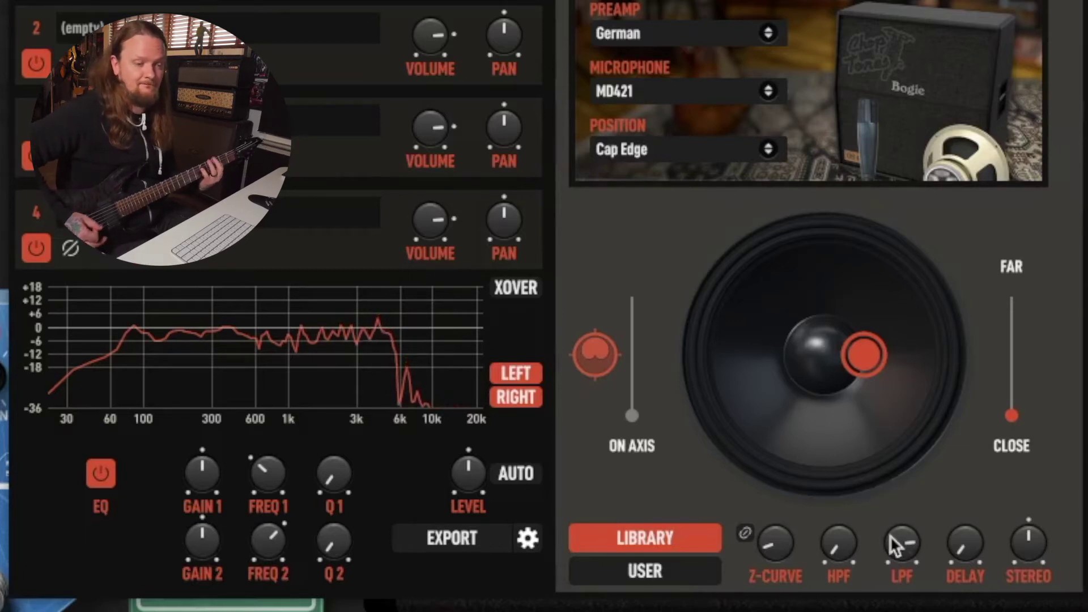
pyautogui.moveTo(890, 535)
pyautogui.mouseDown()
pyautogui.moveTo(889, 504)
pyautogui.moveTo(890, 522)
pyautogui.moveTo(880, 518)
pyautogui.mouseUp()
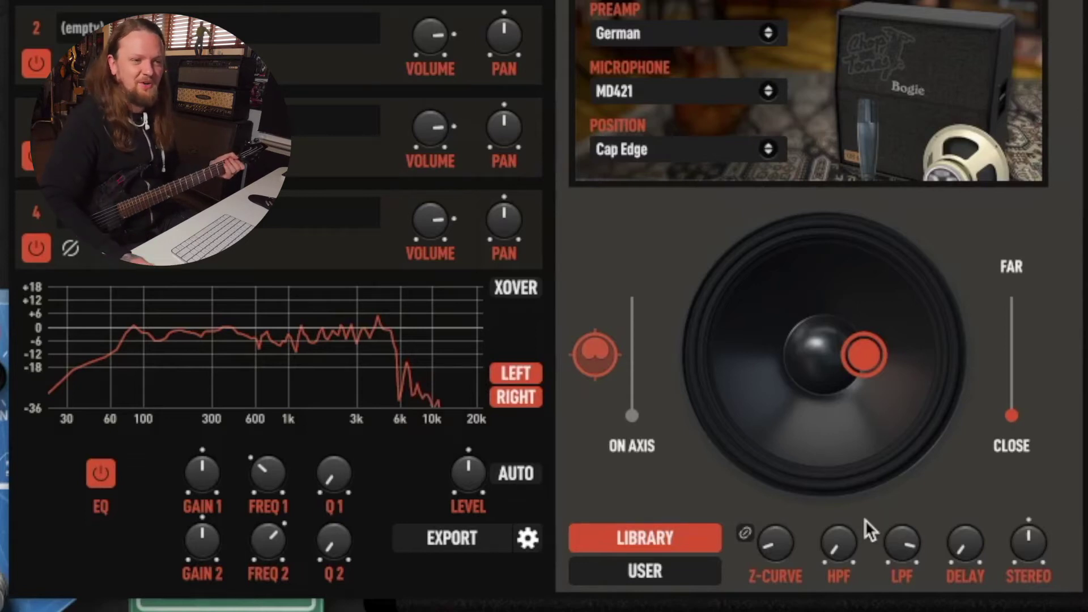
pyautogui.click(882, 538)
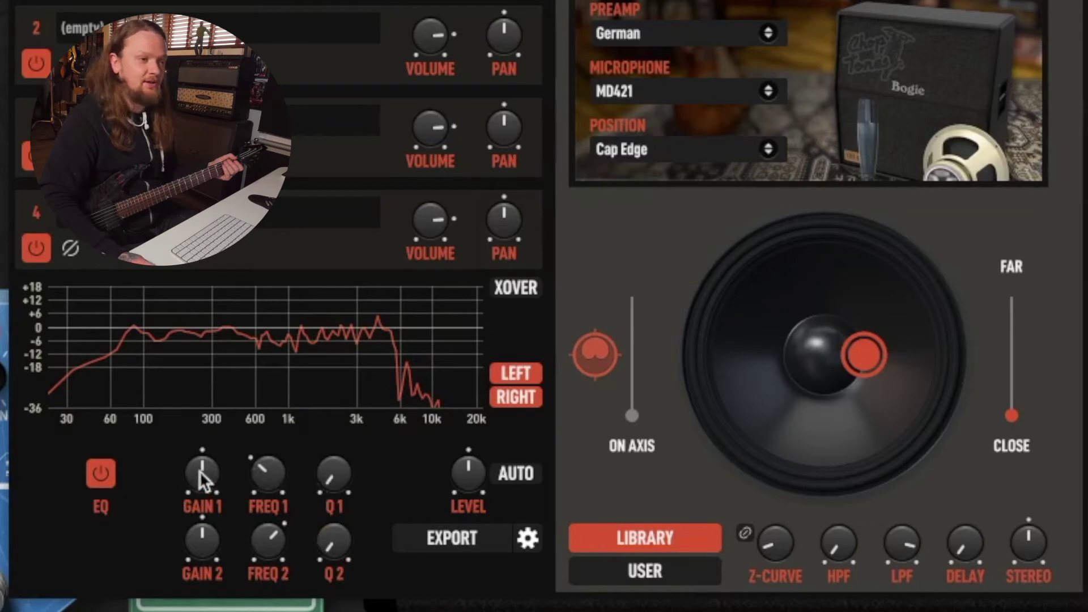
# Step: Set EQ band 1 to about 0.8 dB at 632 Hz, Q 2.25, and compare bypassed versus on
pyautogui.moveTo(199, 470)
pyautogui.mouseDown()
pyautogui.moveTo(199, 451)
pyautogui.moveTo(199, 488)
pyautogui.moveTo(199, 453)
pyautogui.moveTo(200, 468)
pyautogui.mouseUp()
pyautogui.moveTo(267, 473); pyautogui.dragTo(268, 457)
pyautogui.moveTo(339, 479); pyautogui.dragTo(340, 465)
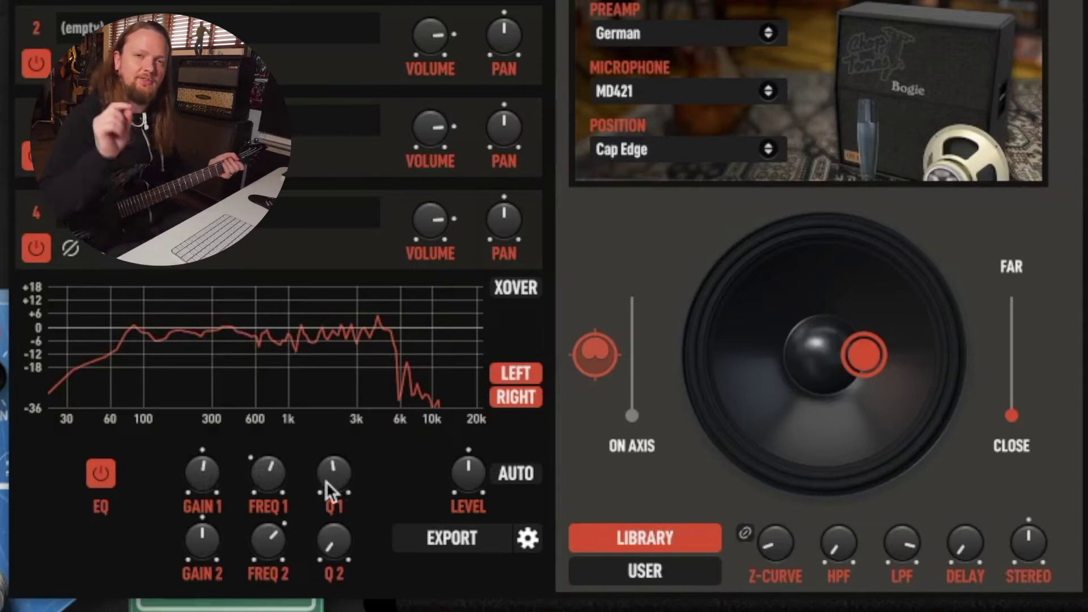
pyautogui.moveTo(204, 473); pyautogui.dragTo(266, 476)
pyautogui.moveTo(338, 481)
pyautogui.mouseDown()
pyautogui.moveTo(338, 456)
pyautogui.moveTo(335, 473)
pyautogui.mouseUp()
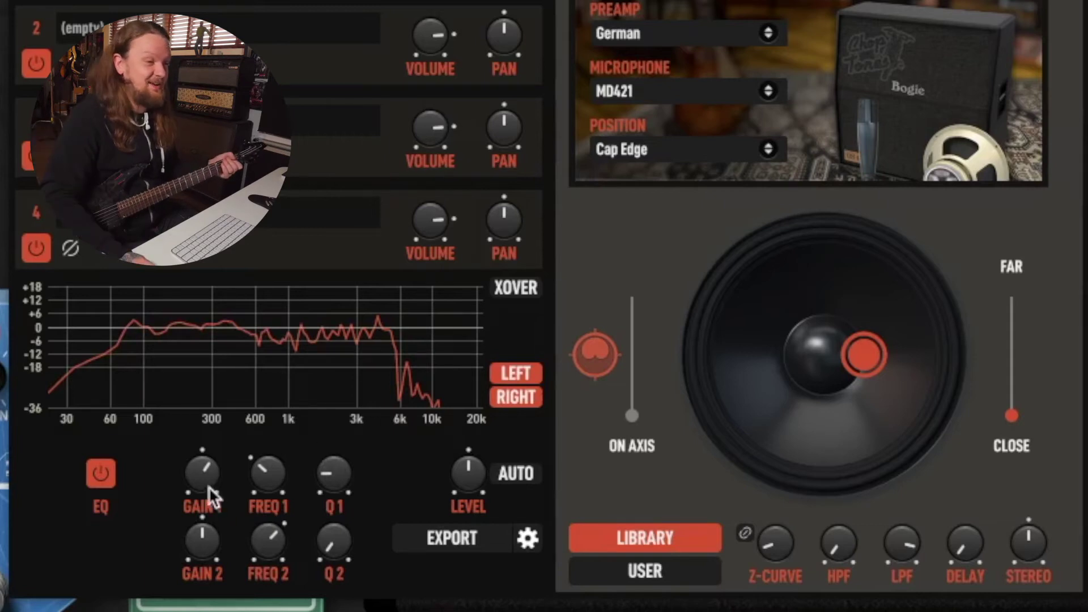
pyautogui.click(100, 474)
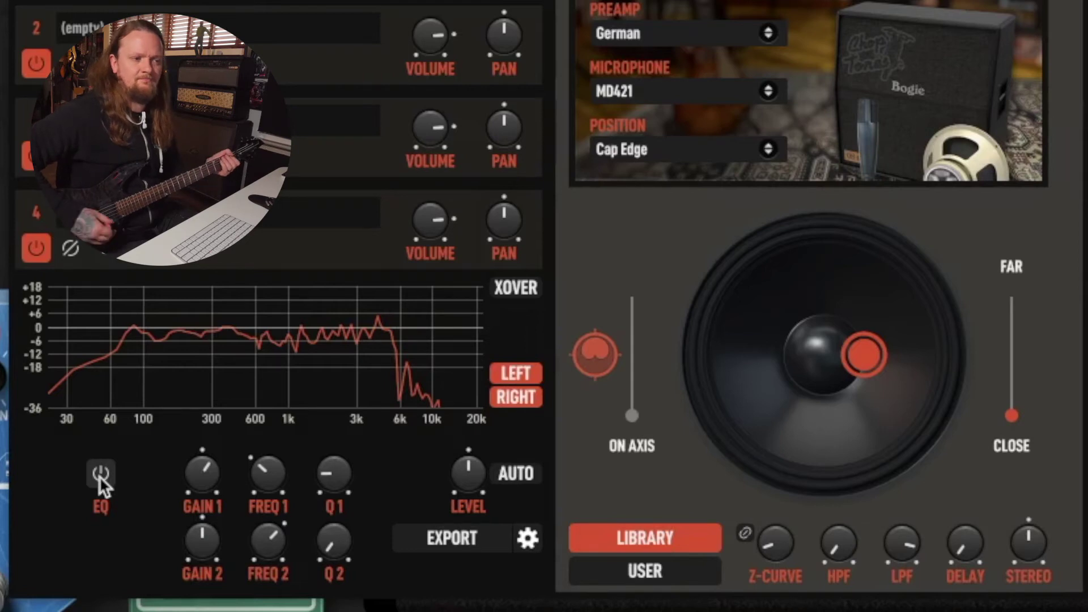
pyautogui.click(99, 474)
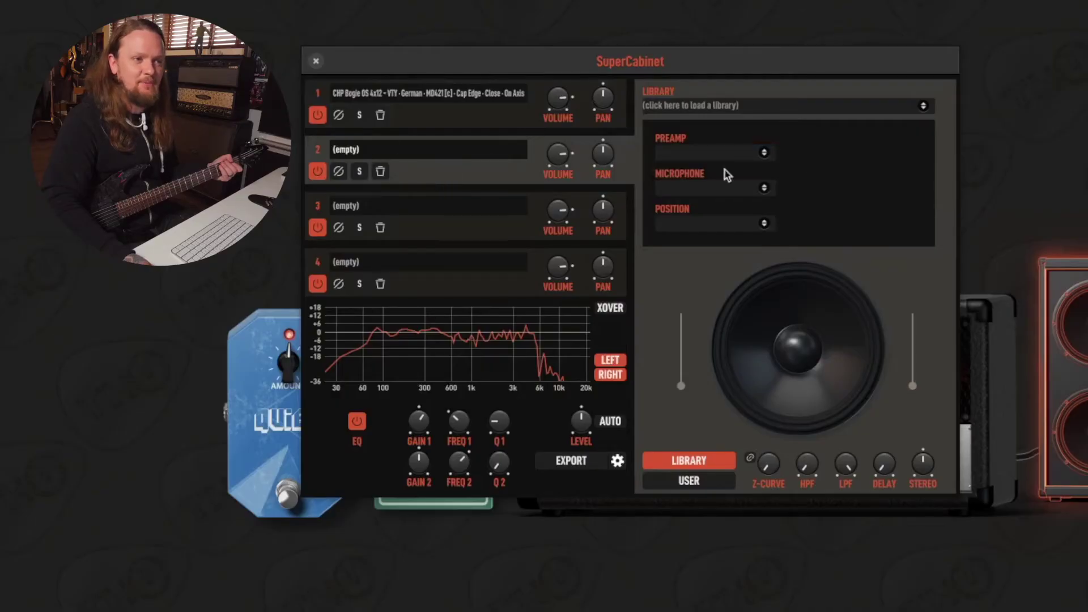
# Step: Put the CHP Bogie OS 4x12 - VTY with an R121 at Cone Edge in slot 2, nudging its volume up
pyautogui.click(818, 106)
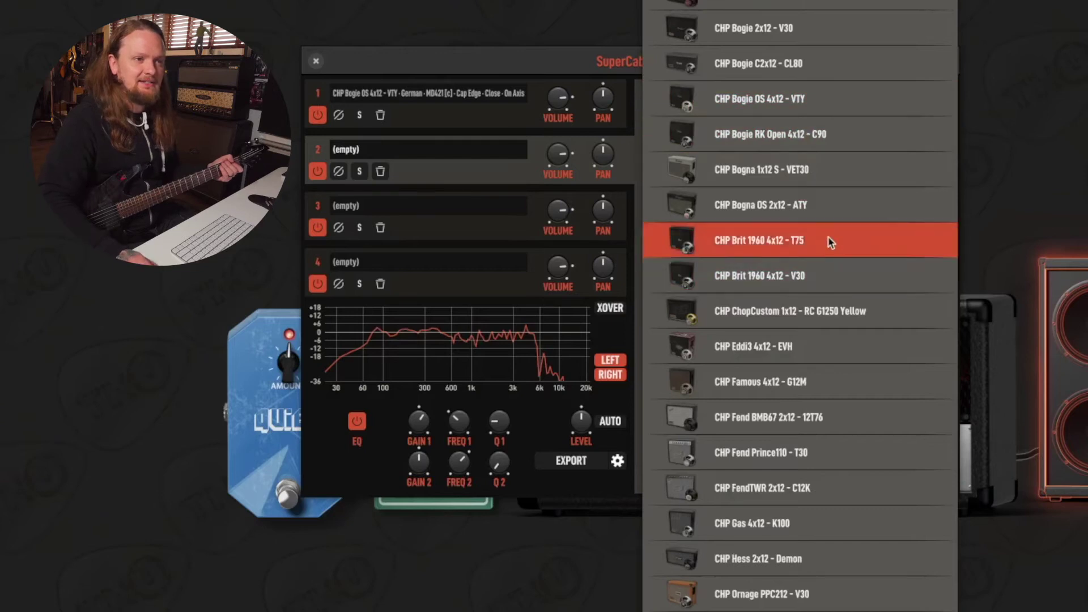
pyautogui.click(833, 108)
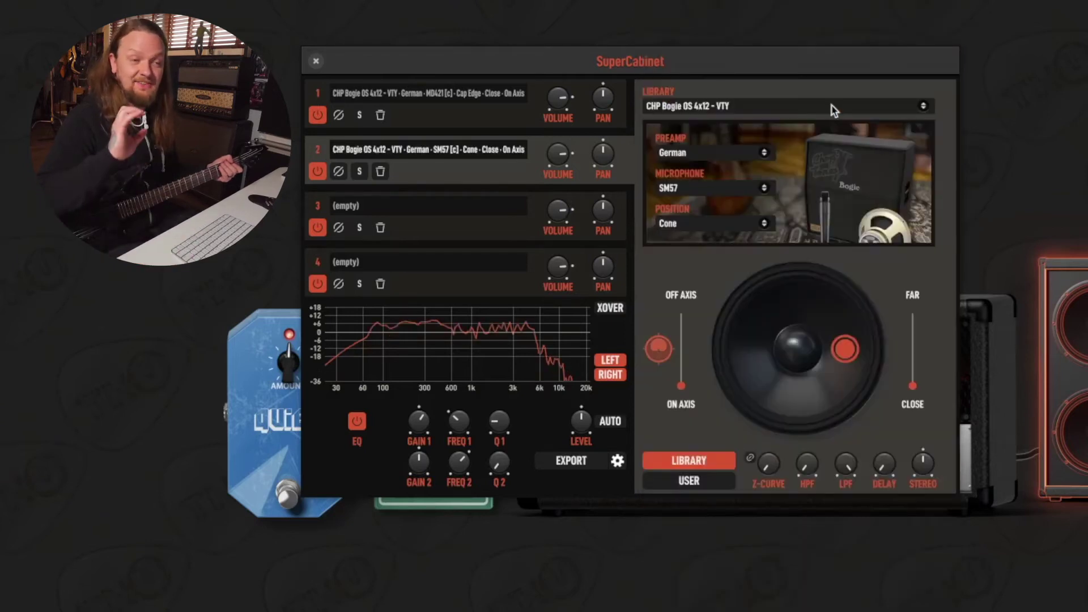
pyautogui.click(712, 190)
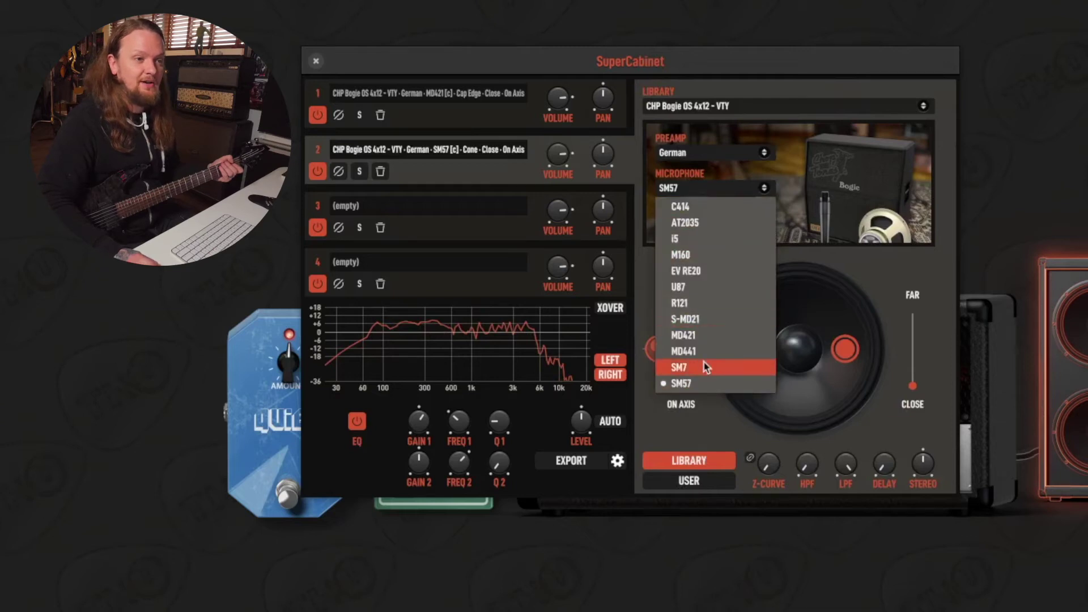
pyautogui.click(693, 305)
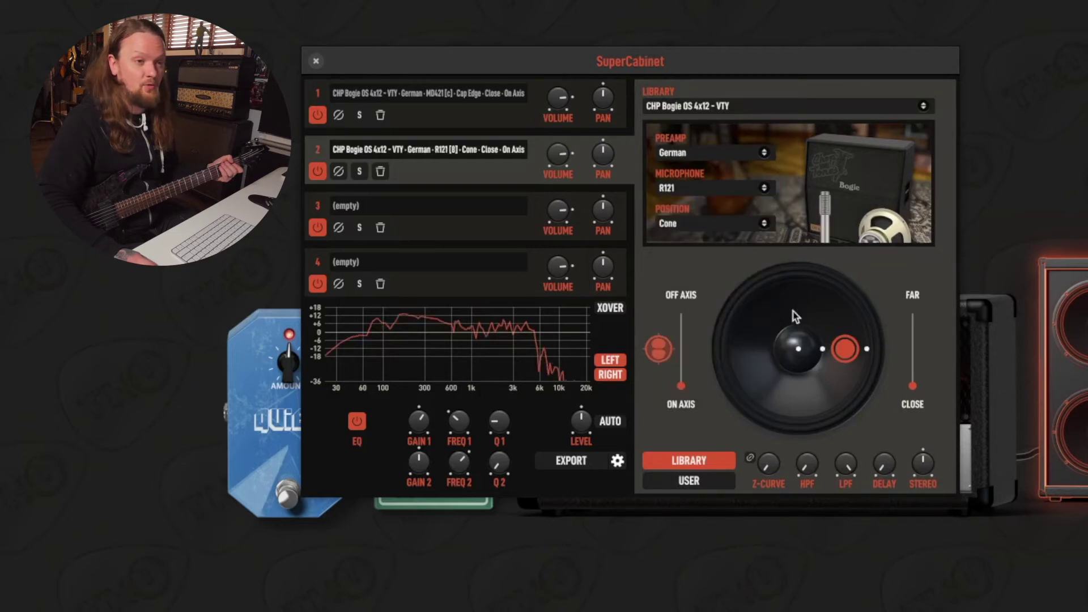
pyautogui.moveTo(856, 355)
pyautogui.moveTo(856, 356); pyautogui.dragTo(866, 349)
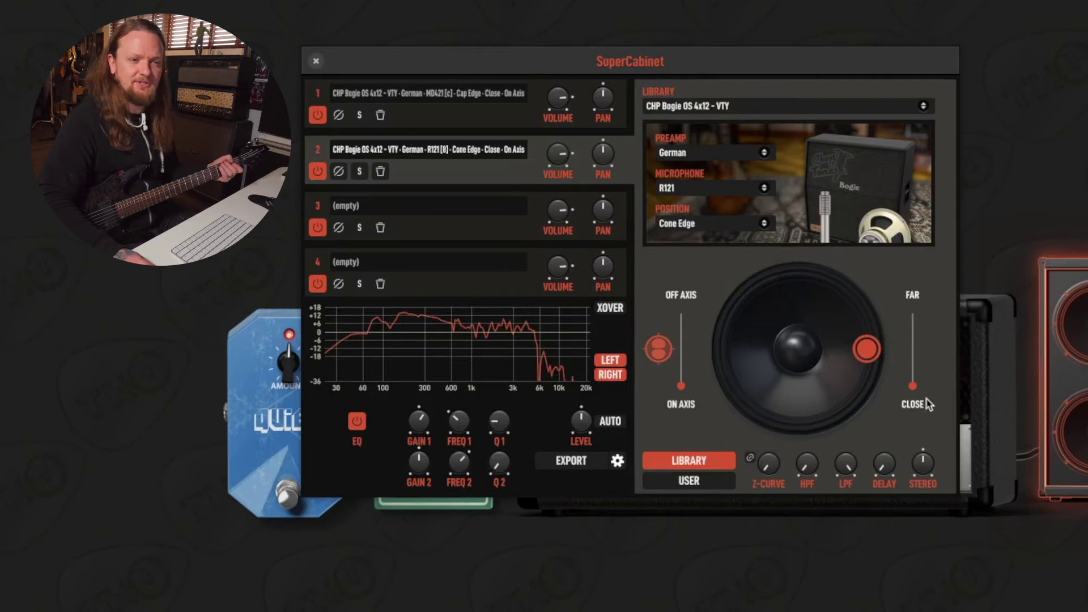
pyautogui.moveTo(557, 153); pyautogui.dragTo(557, 149)
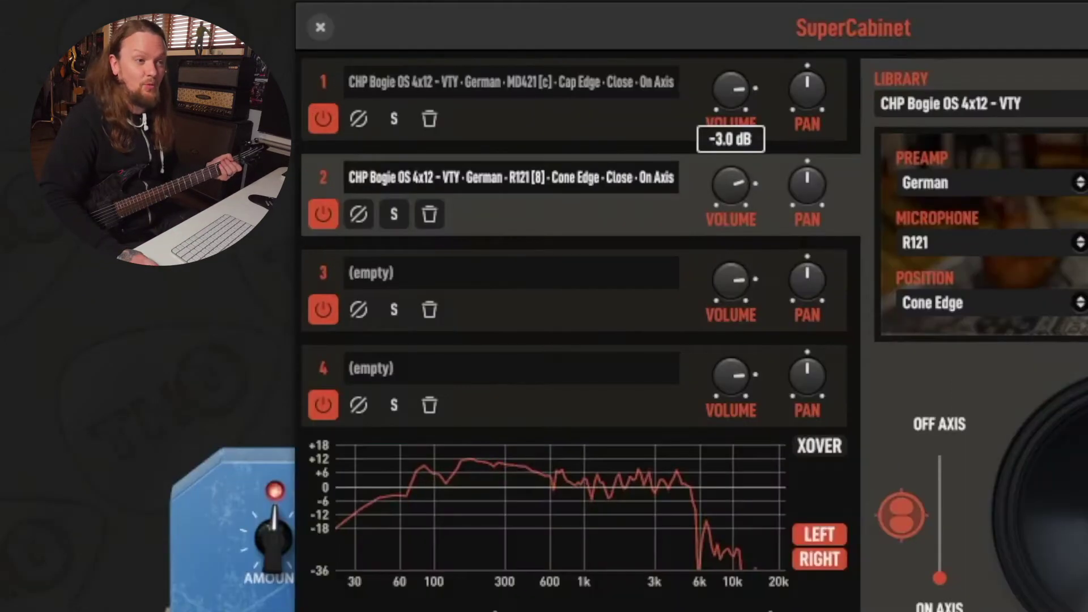
# Step: Set slot 2's volume to 0.0 dB and slot 1's to about -2.7 dB, then rematch slot 2
pyautogui.moveTo(731, 184); pyautogui.dragTo(731, 175)
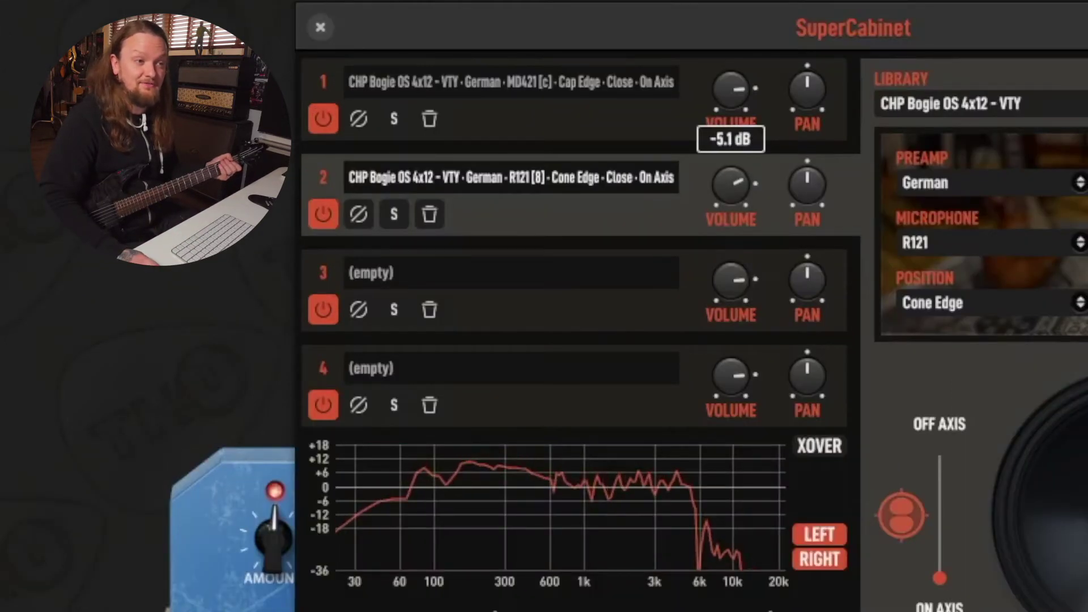
pyautogui.moveTo(717, 97)
pyautogui.mouseDown()
pyautogui.moveTo(717, 79)
pyautogui.moveTo(717, 96)
pyautogui.mouseUp()
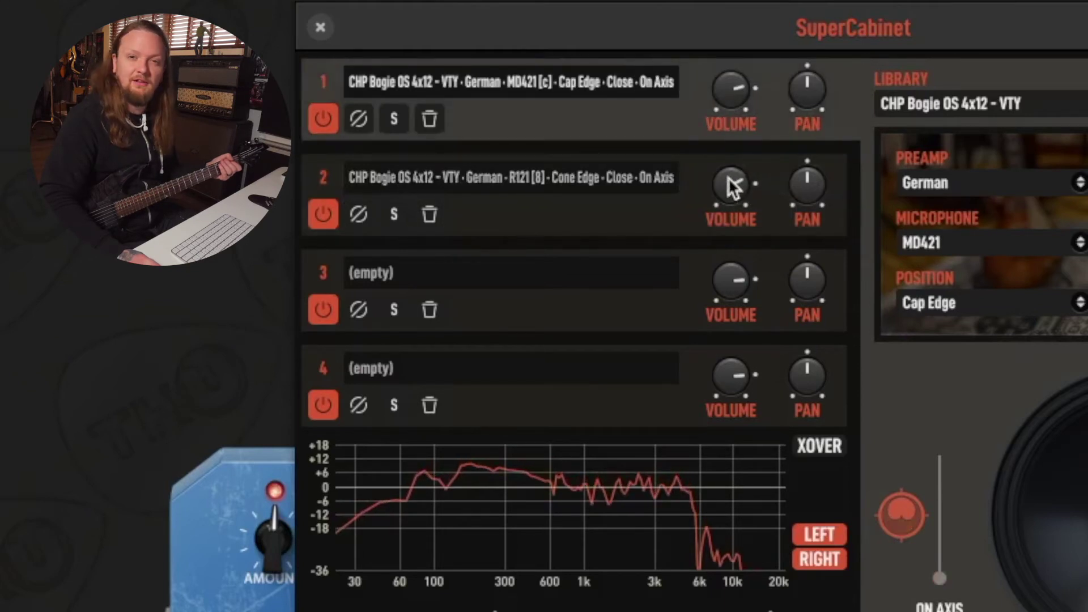
pyautogui.moveTo(730, 181); pyautogui.dragTo(729, 175)
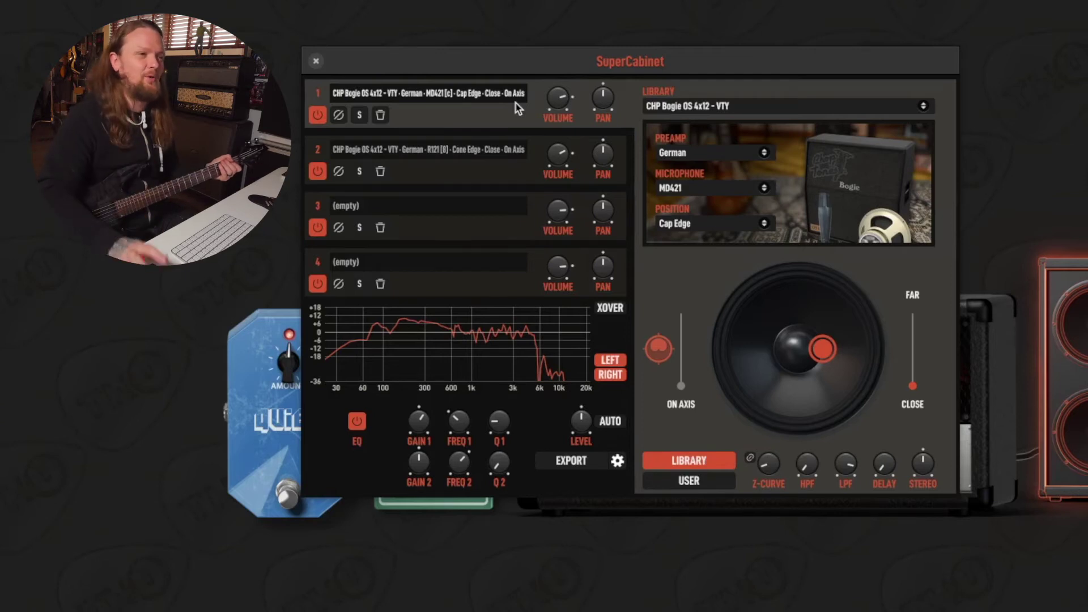
# Step: Move slot 2's R121 from Cone Edge to the Cone position and angle it fully off axis
pyautogui.click(498, 171)
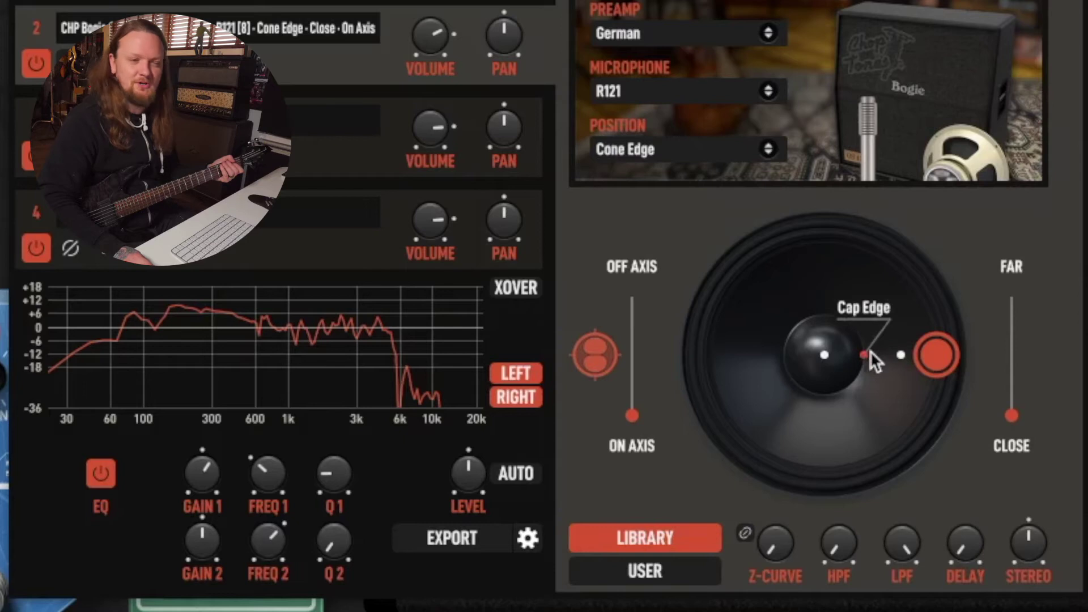
pyautogui.click(827, 348)
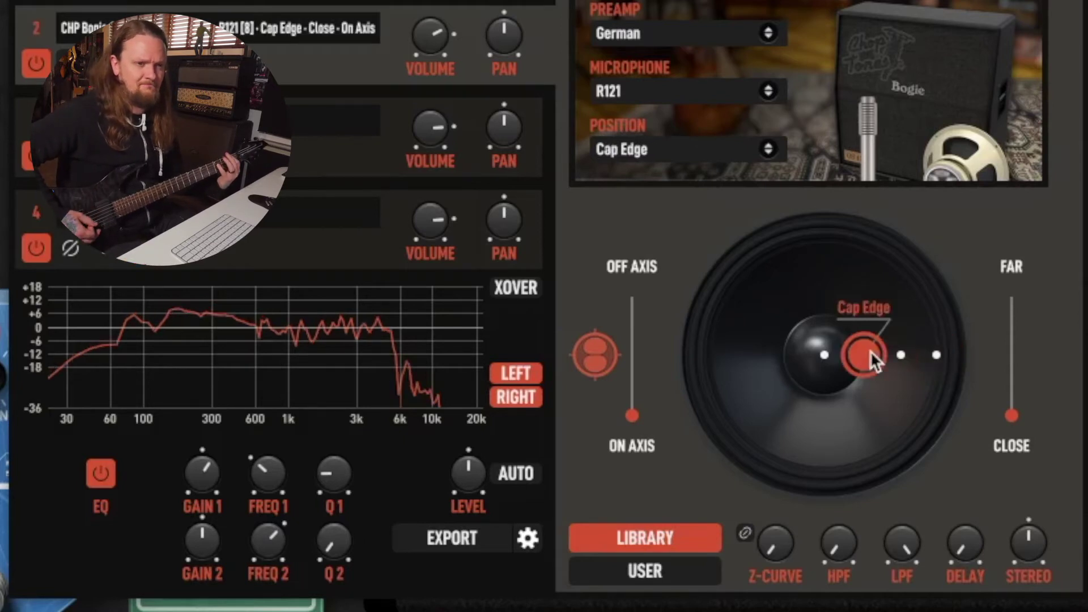
pyautogui.click(935, 355)
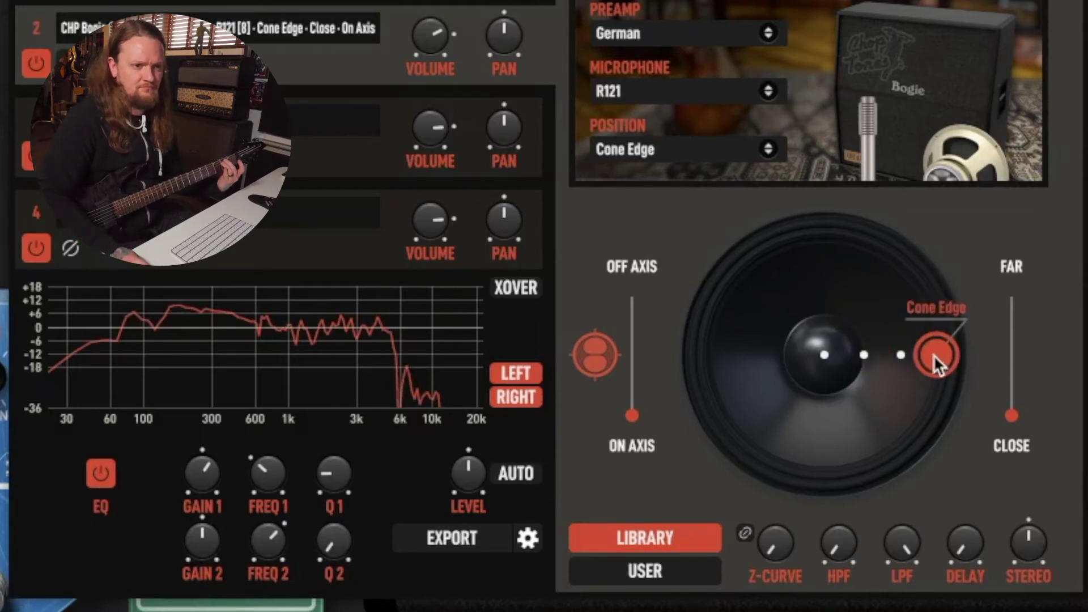
pyautogui.click(910, 356)
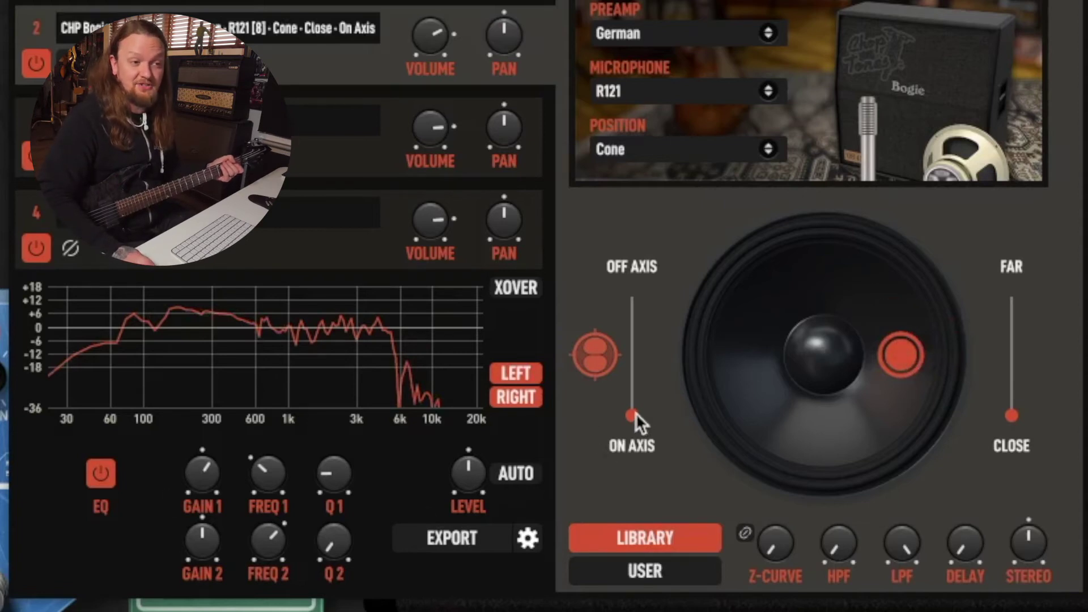
pyautogui.moveTo(635, 412); pyautogui.dragTo(626, 272)
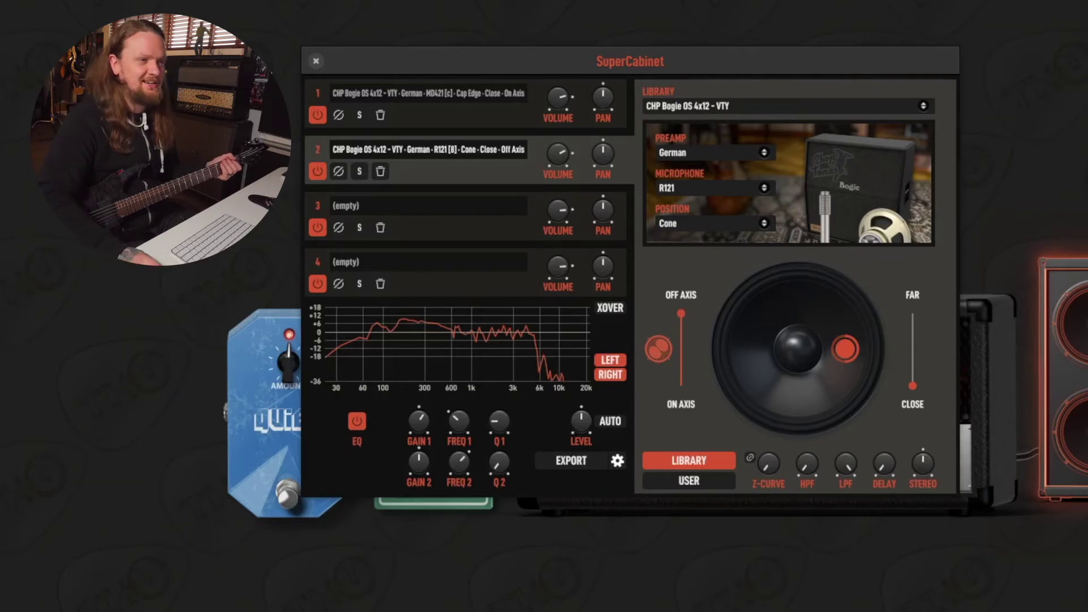
# Step: Mute slot 1 to compare, then set slot 2's R121 on axis with Z-curve about 1.77
pyautogui.click(329, 104)
pyautogui.click(317, 115)
pyautogui.click(430, 175)
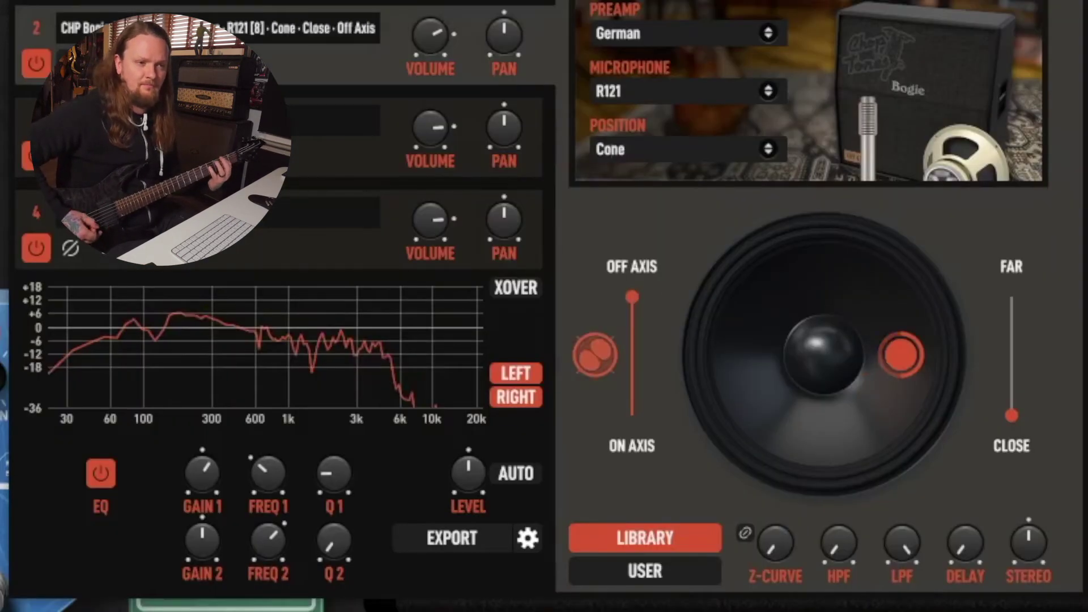
pyautogui.click(637, 441)
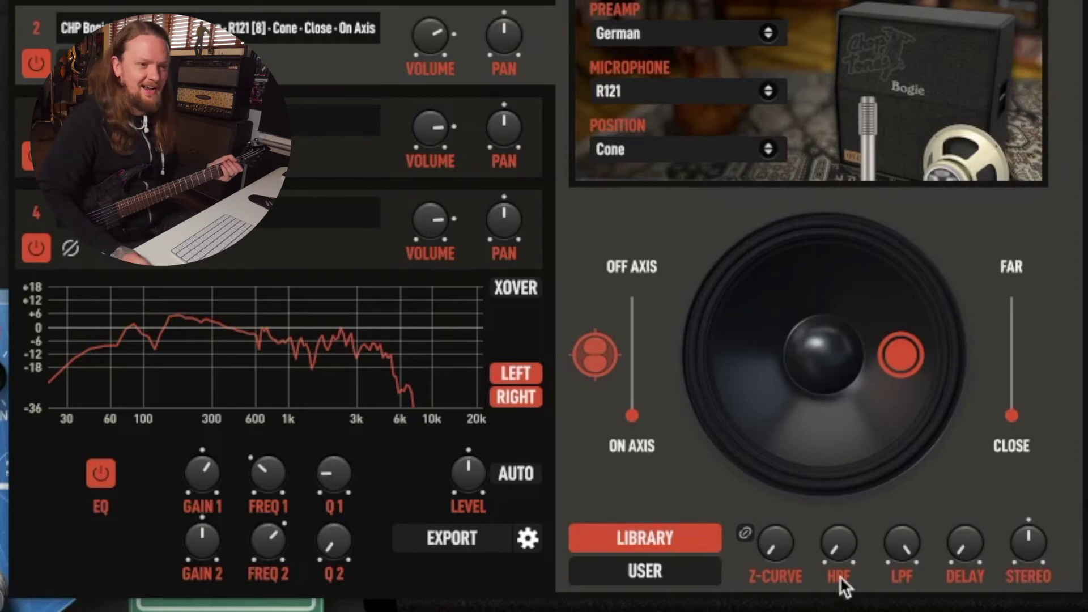
pyautogui.moveTo(764, 553)
pyautogui.mouseDown()
pyautogui.moveTo(764, 499)
pyautogui.moveTo(766, 550)
pyautogui.mouseUp()
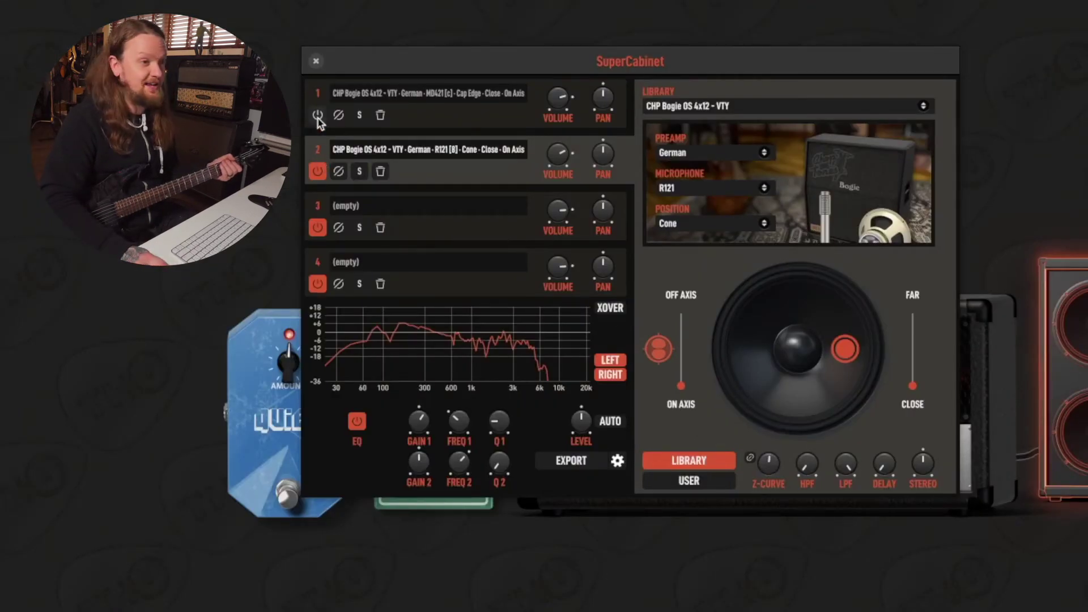
# Step: Re-enable slot 1's MD421 and briefly mute slot 2's R121 to compare the blend
pyautogui.click(318, 115)
pyautogui.click(317, 150)
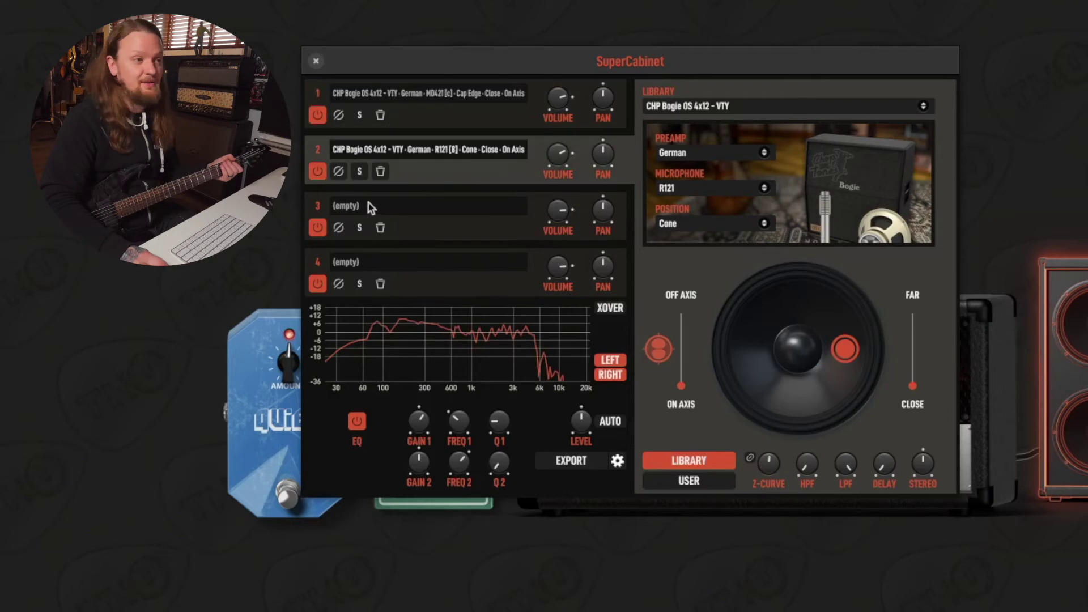
pyautogui.click(318, 171)
pyautogui.click(318, 171)
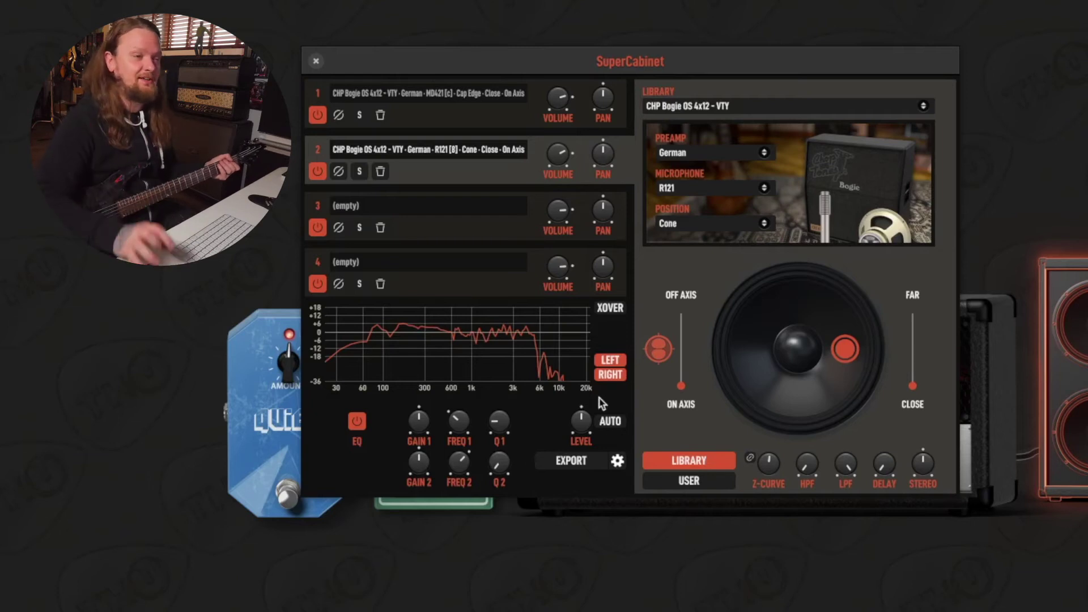
# Step: Turn on AUTO level compensation and raise EQ Gain 2 to about 10.7 dB
pyautogui.click(610, 422)
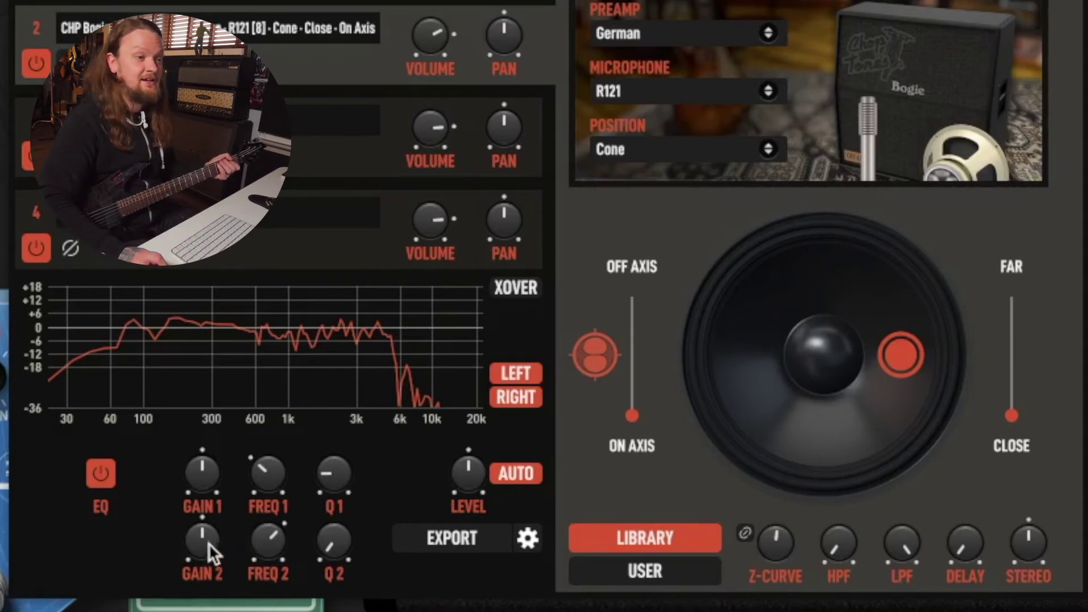
pyautogui.moveTo(209, 543); pyautogui.dragTo(318, 536)
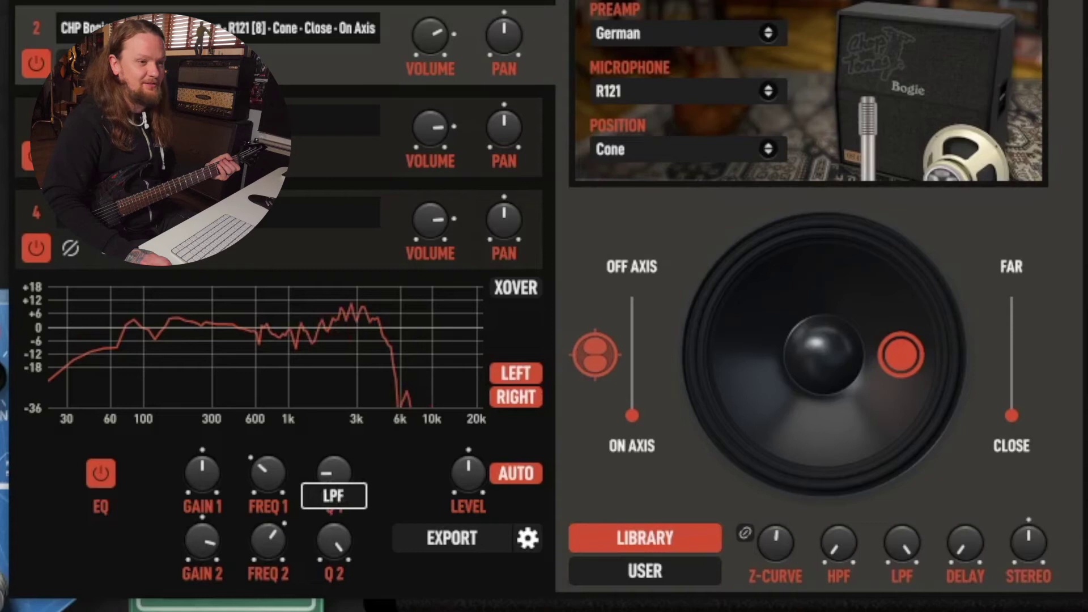
# Step: Make EQ band 2 a 3.35 kHz peak with about 2.4 dB boost, then bypass the EQ to compare
pyautogui.moveTo(332, 538); pyautogui.dragTo(332, 542)
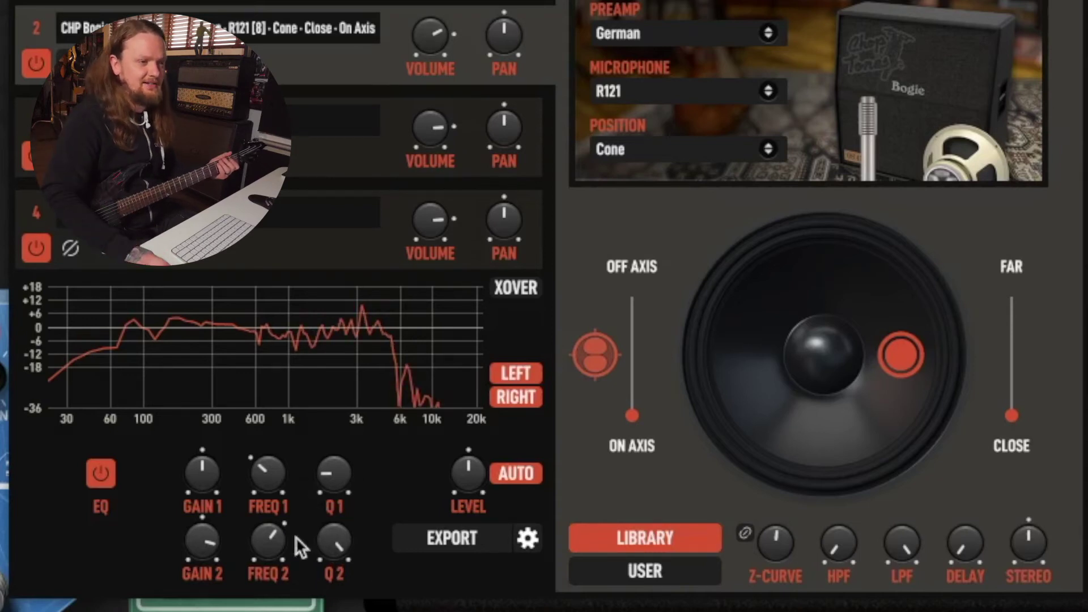
pyautogui.moveTo(196, 545); pyautogui.dragTo(206, 538)
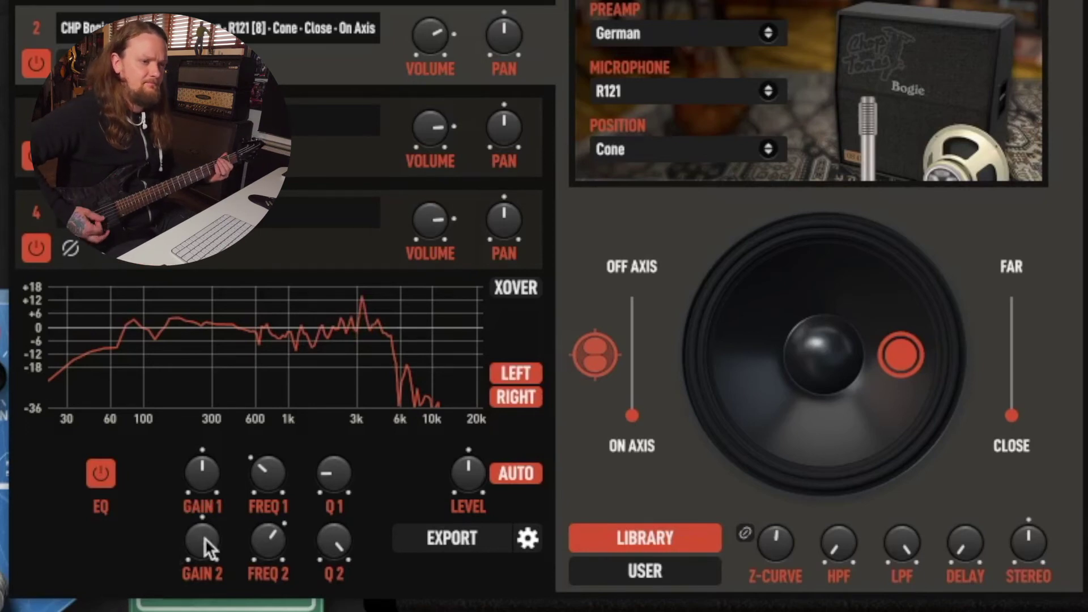
pyautogui.moveTo(261, 545); pyautogui.dragTo(264, 532)
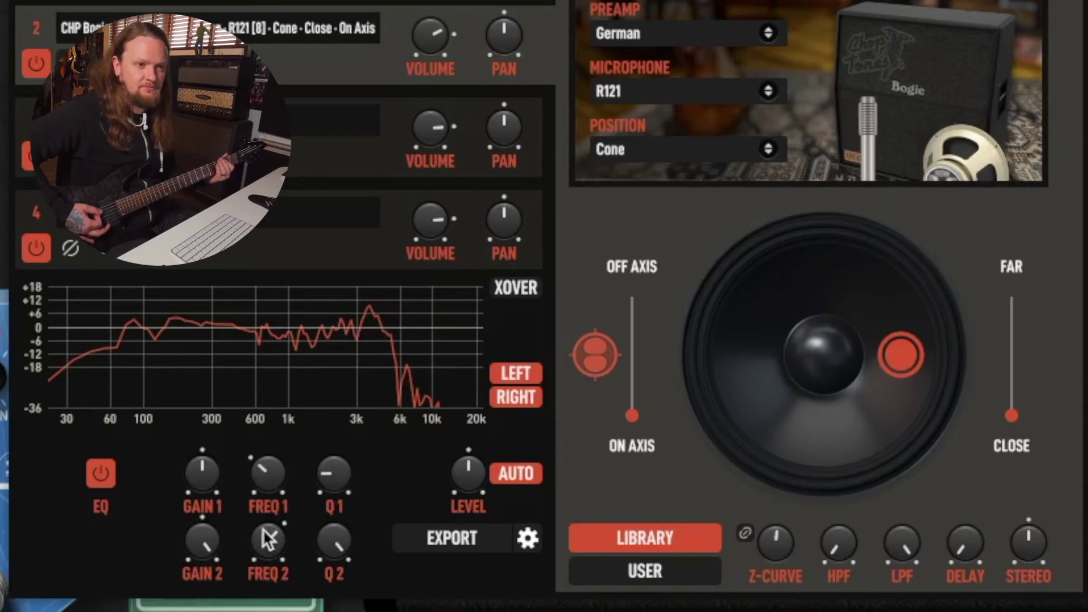
pyautogui.moveTo(203, 547); pyautogui.dragTo(203, 575)
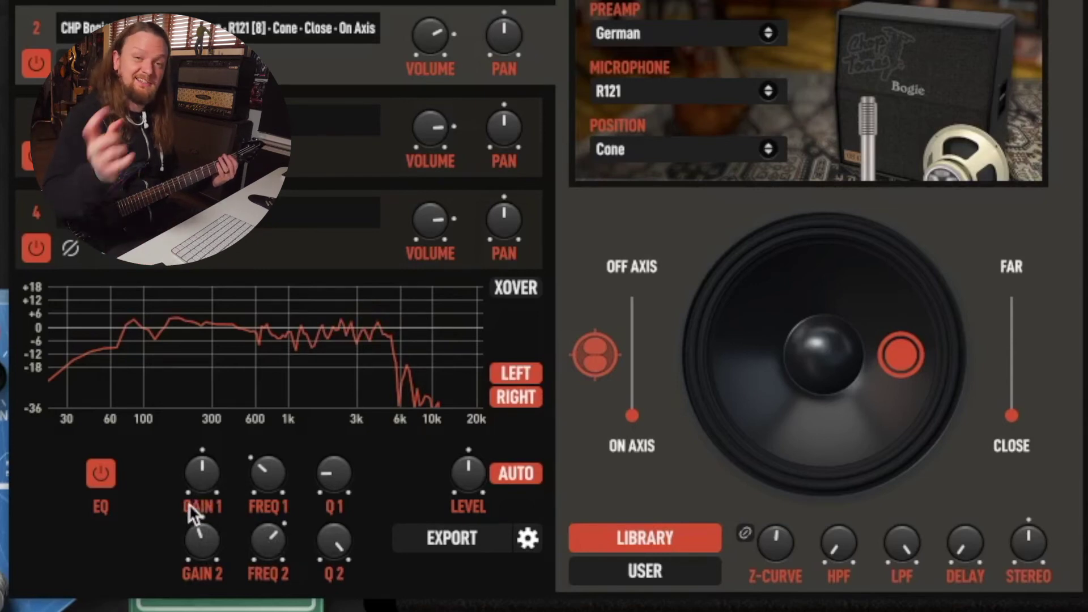
pyautogui.click(101, 473)
# Step: Turn the EQ back on and reshape band 1 from a low cut into a peak
pyautogui.click(101, 473)
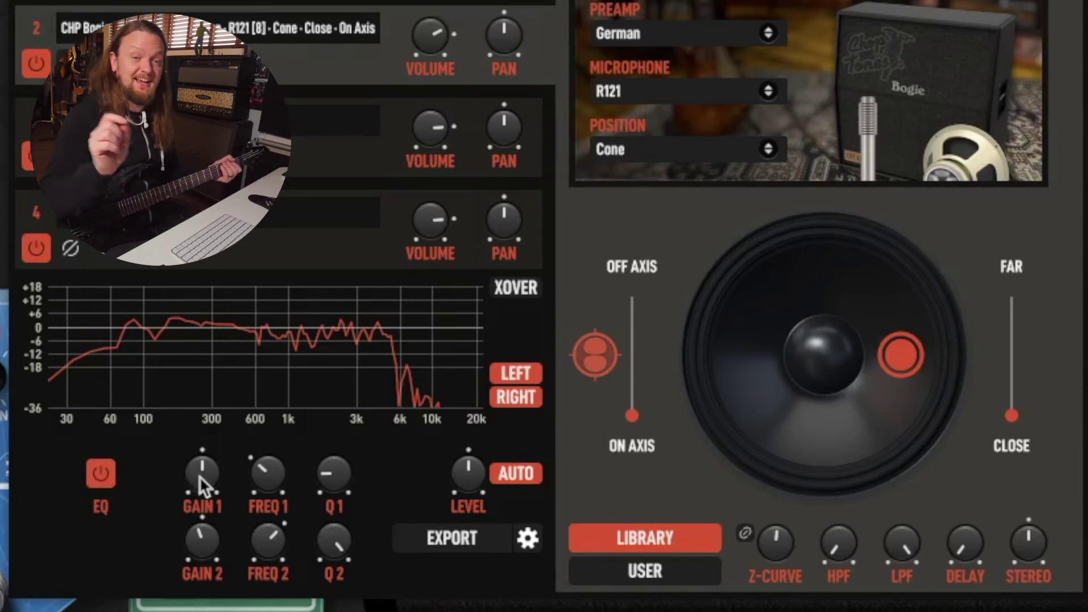
pyautogui.moveTo(198, 473); pyautogui.dragTo(252, 458)
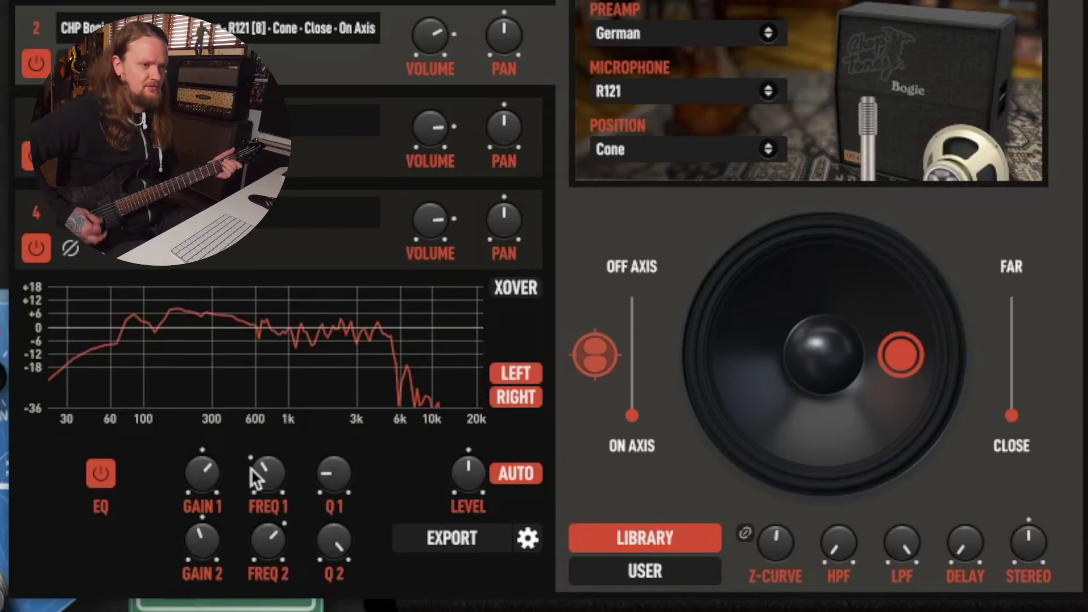
pyautogui.moveTo(323, 474); pyautogui.dragTo(323, 447)
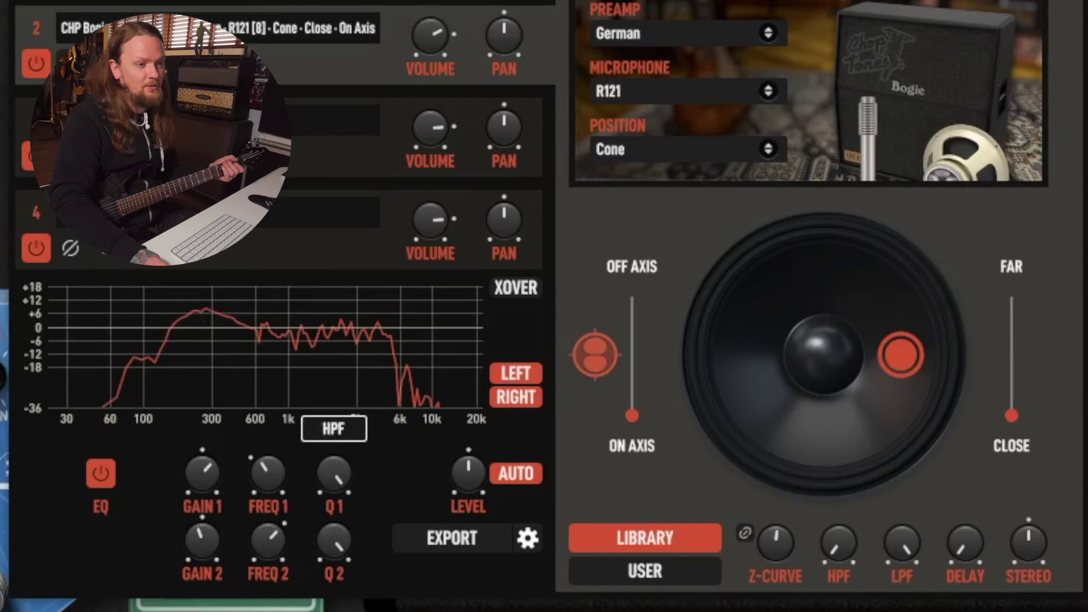
pyautogui.moveTo(335, 473); pyautogui.dragTo(335, 482)
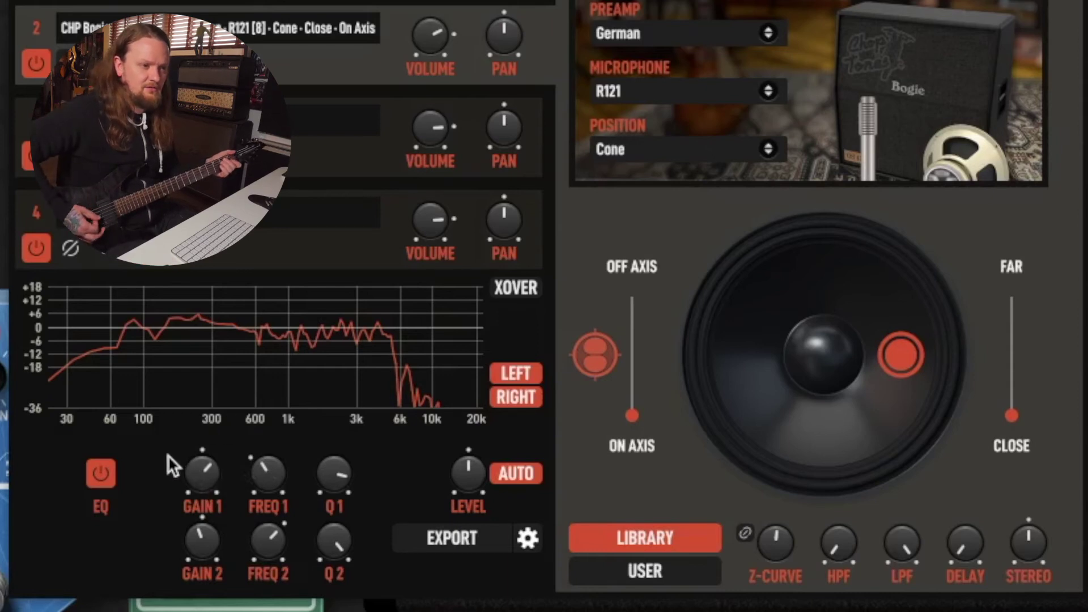
# Step: Settle band 1 near -0.8 dB after a 15 dB test, compare bypassed, and open the export options
pyautogui.moveTo(182, 464); pyautogui.dragTo(181, 422)
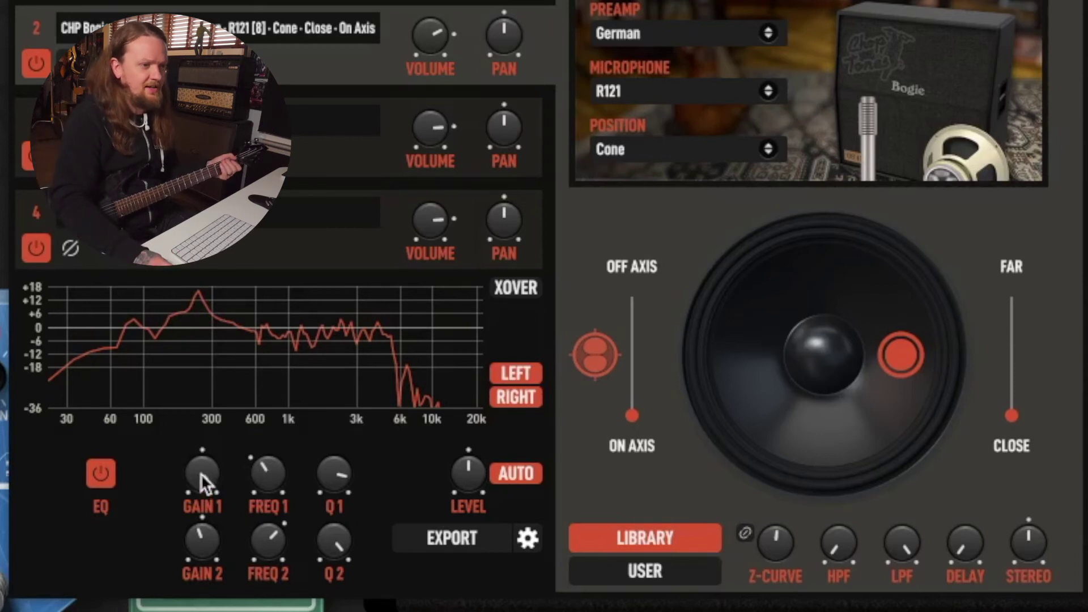
pyautogui.moveTo(201, 473); pyautogui.dragTo(201, 501)
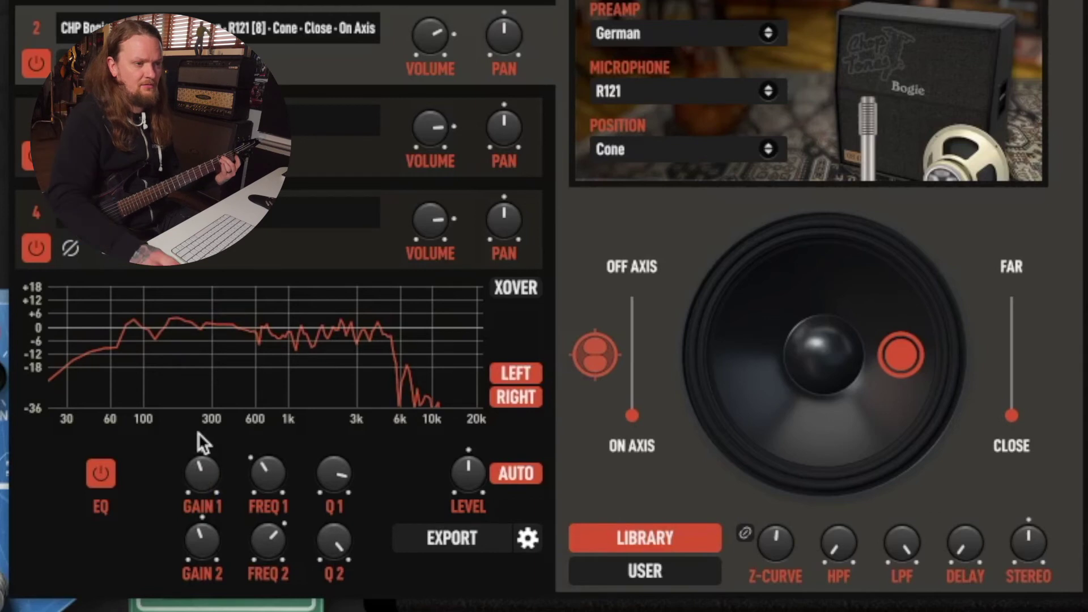
pyautogui.click(90, 480)
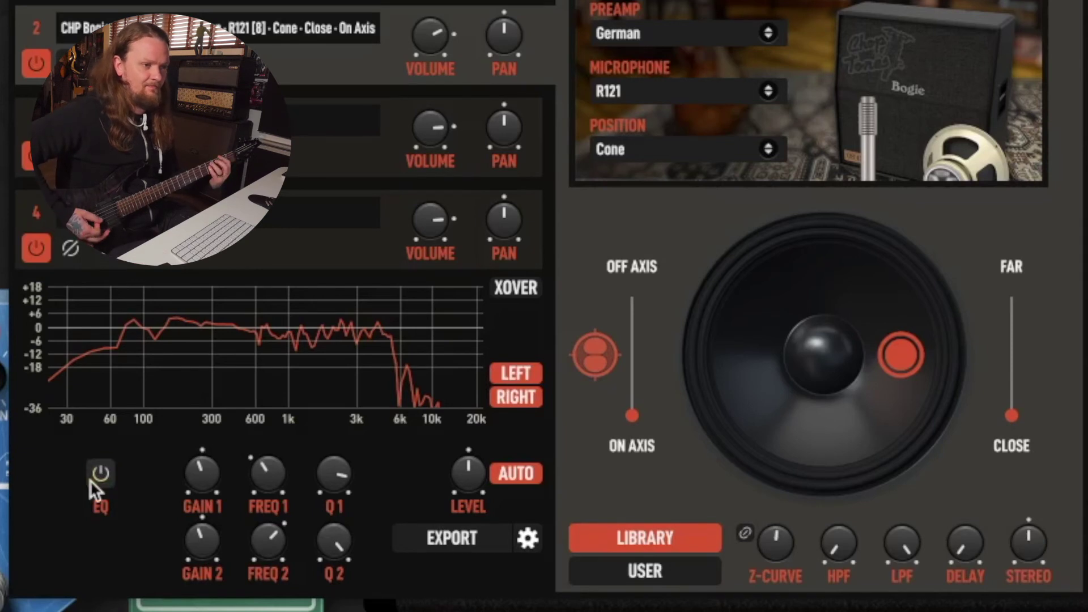
pyautogui.click(96, 476)
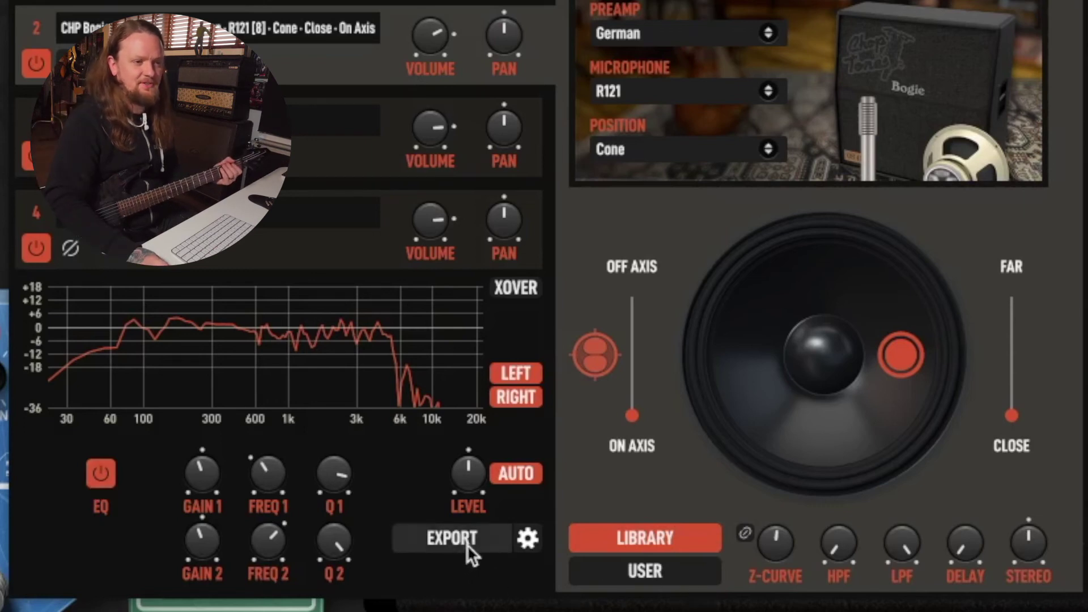
pyautogui.click(528, 541)
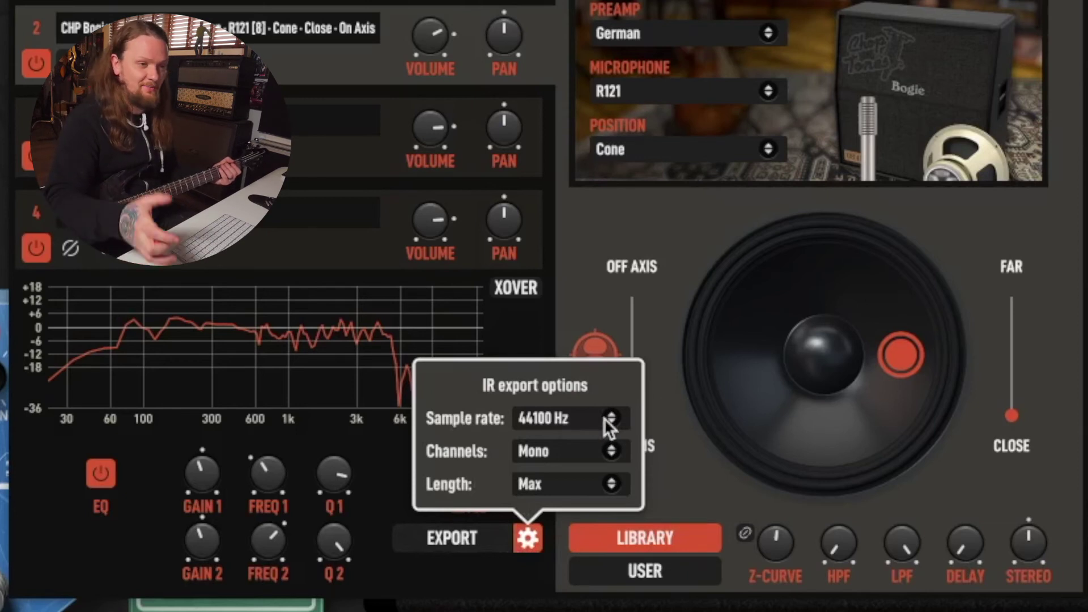
# Step: Set the IR export sample rate to 96000 Hz, keeping Mono channels and Max length
pyautogui.click(588, 450)
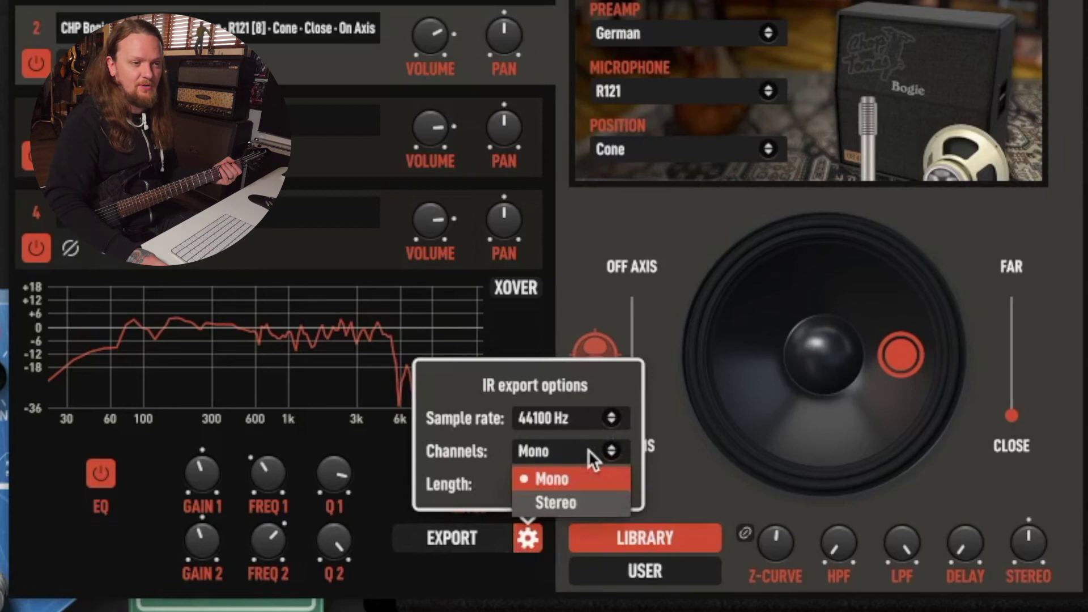
pyautogui.click(588, 450)
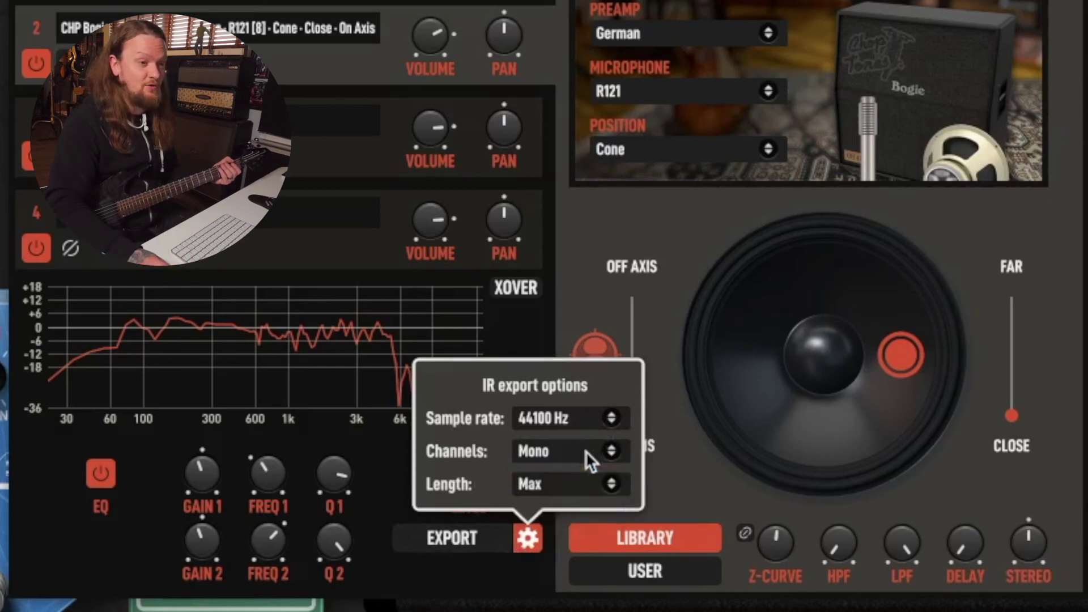
pyautogui.click(595, 479)
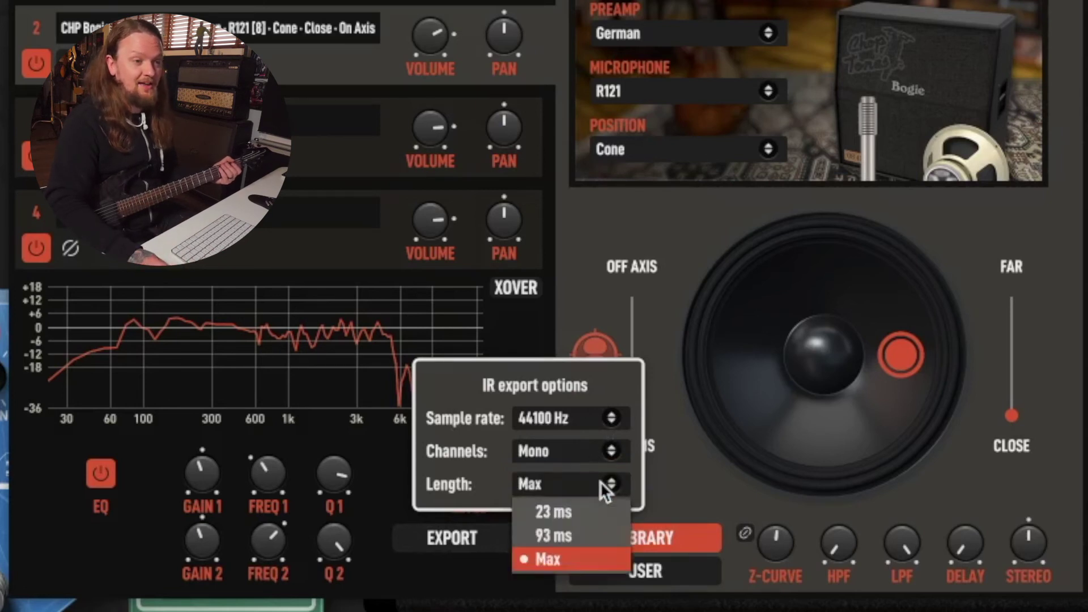
pyautogui.click(583, 555)
pyautogui.click(606, 418)
pyautogui.click(564, 517)
pyautogui.click(569, 423)
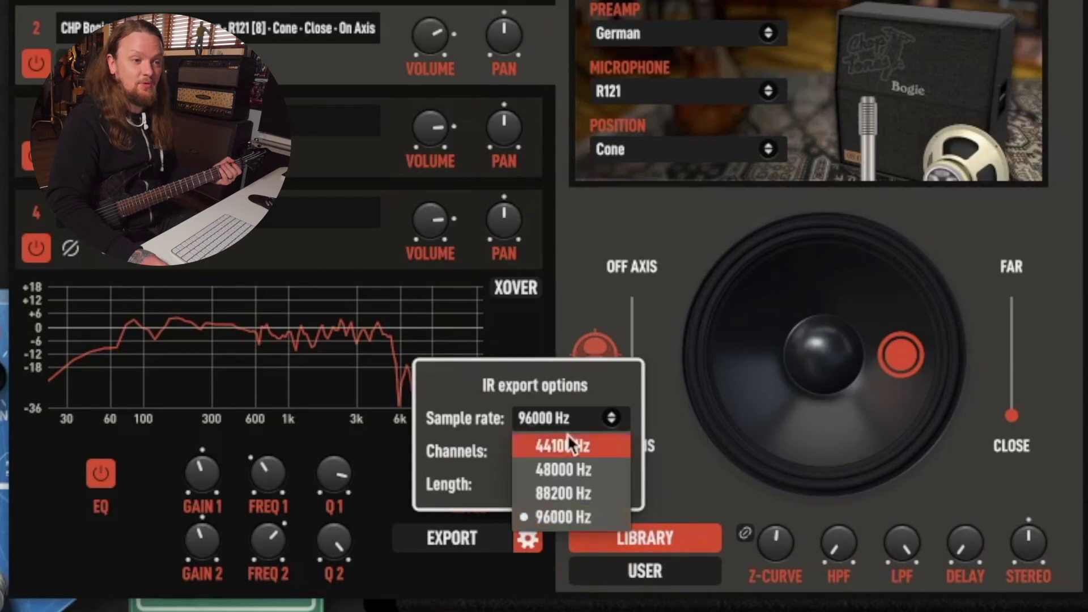
pyautogui.click(577, 516)
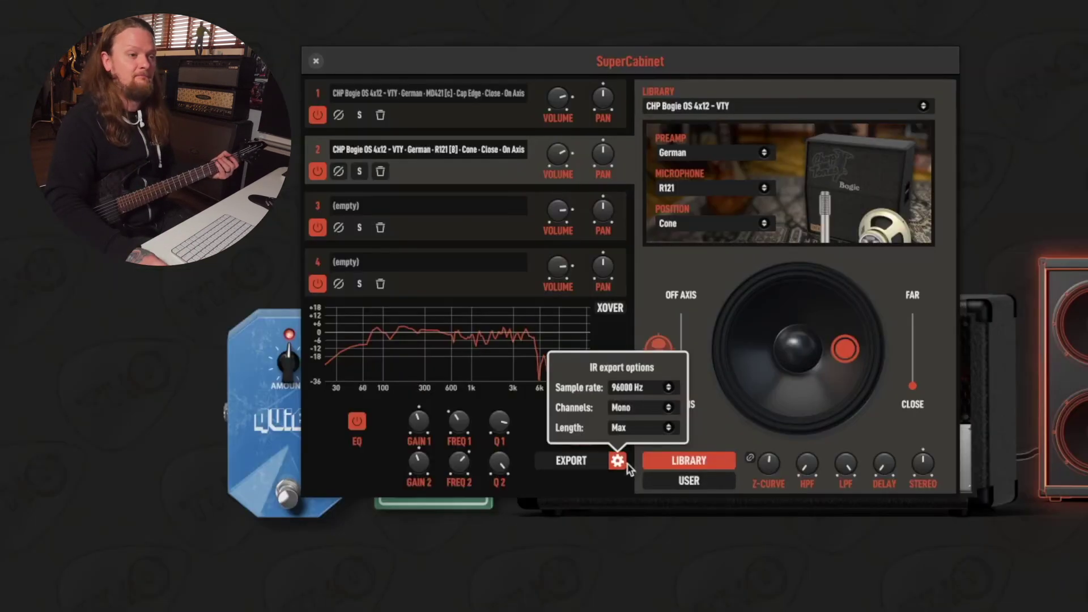
# Step: Export the blend as the IR file 'Taylors Awesome Mesa Cab' on the Desktop
pyautogui.click(589, 462)
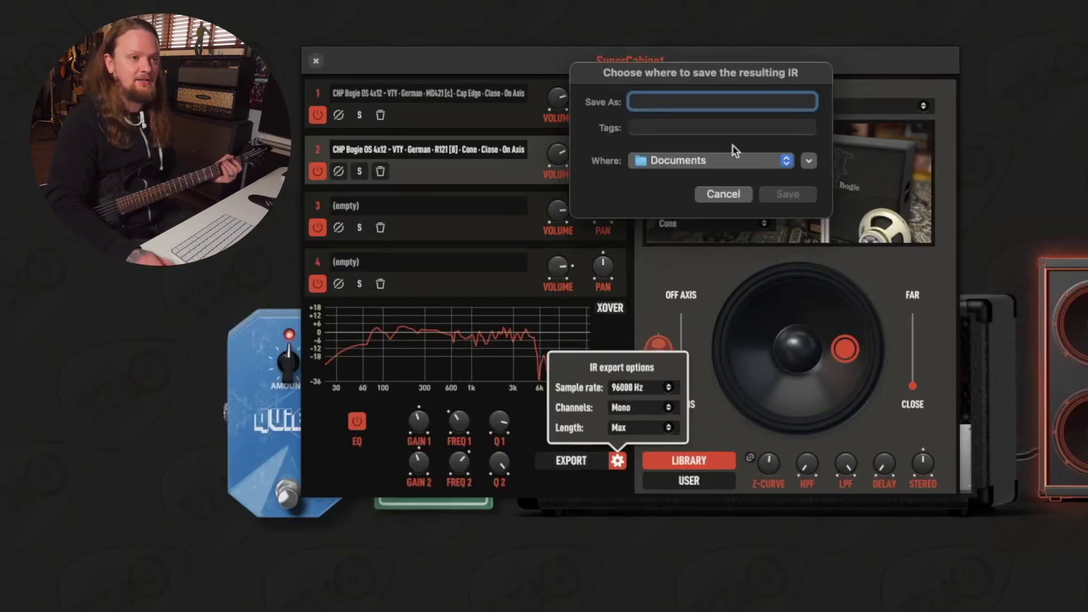
pyautogui.write('T')
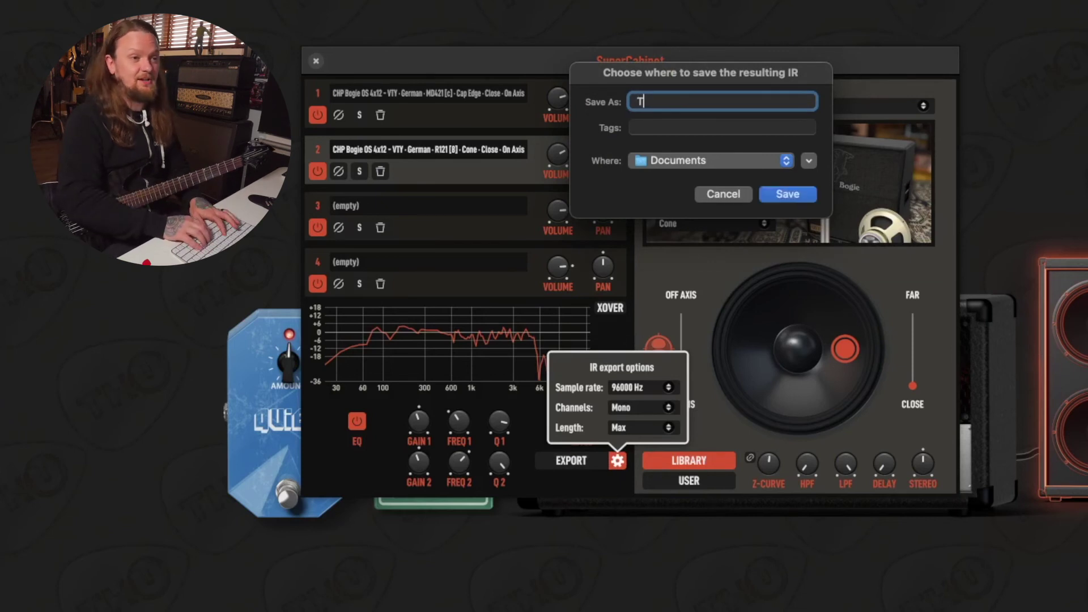
pyautogui.write('aylors A')
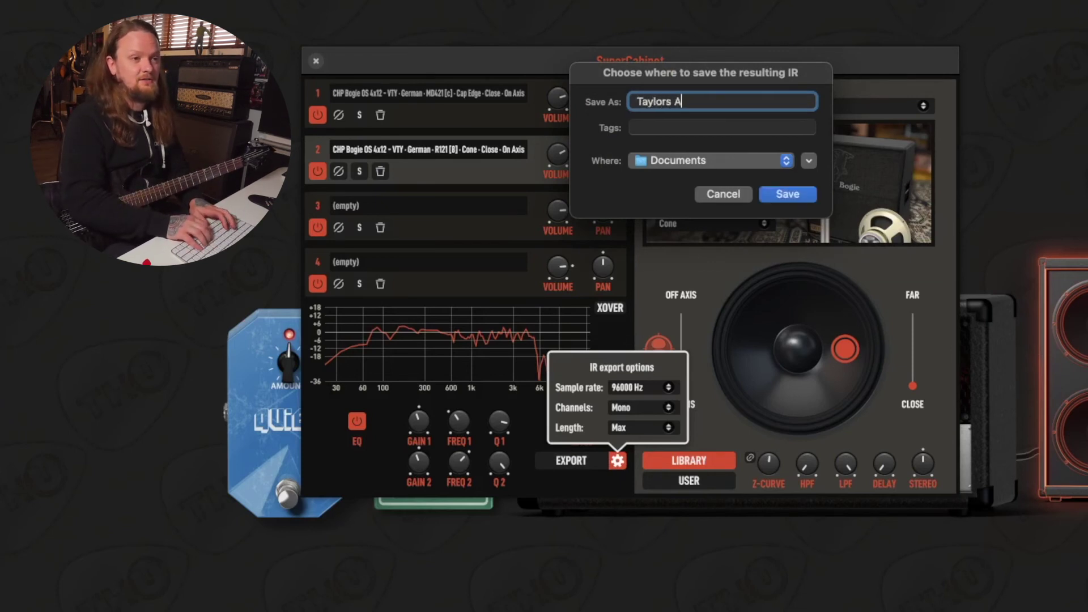
pyautogui.write('wesome Mesa')
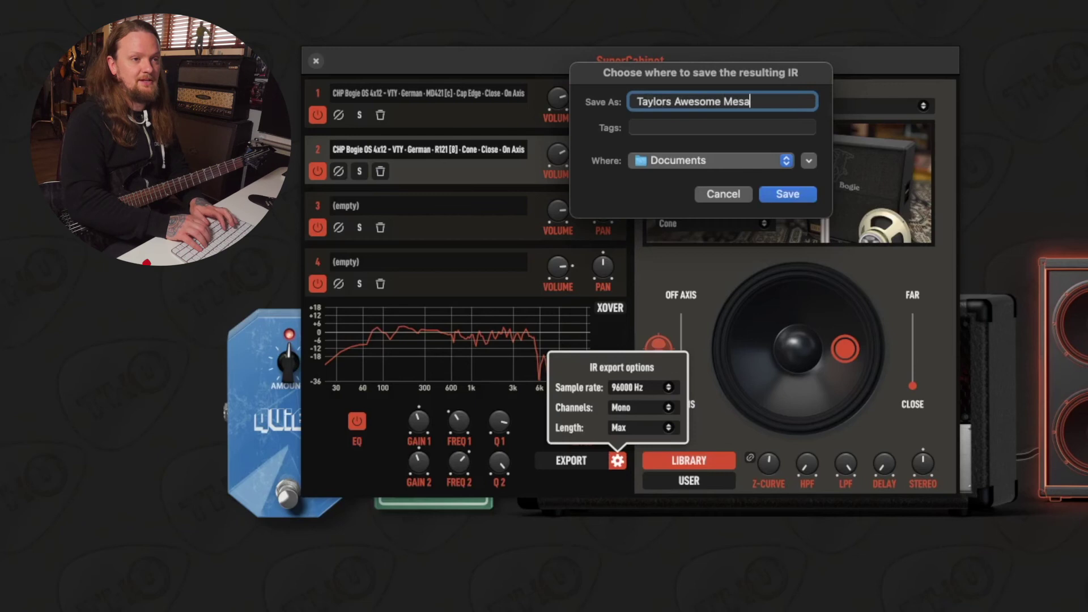
pyautogui.write(' Cab')
pyautogui.click(714, 160)
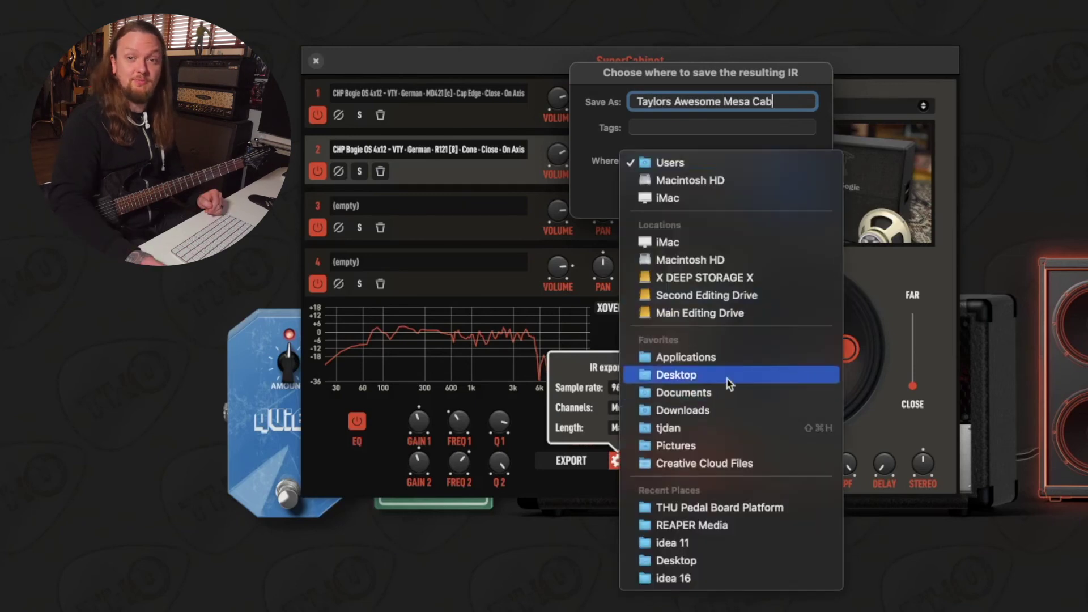
pyautogui.click(728, 378)
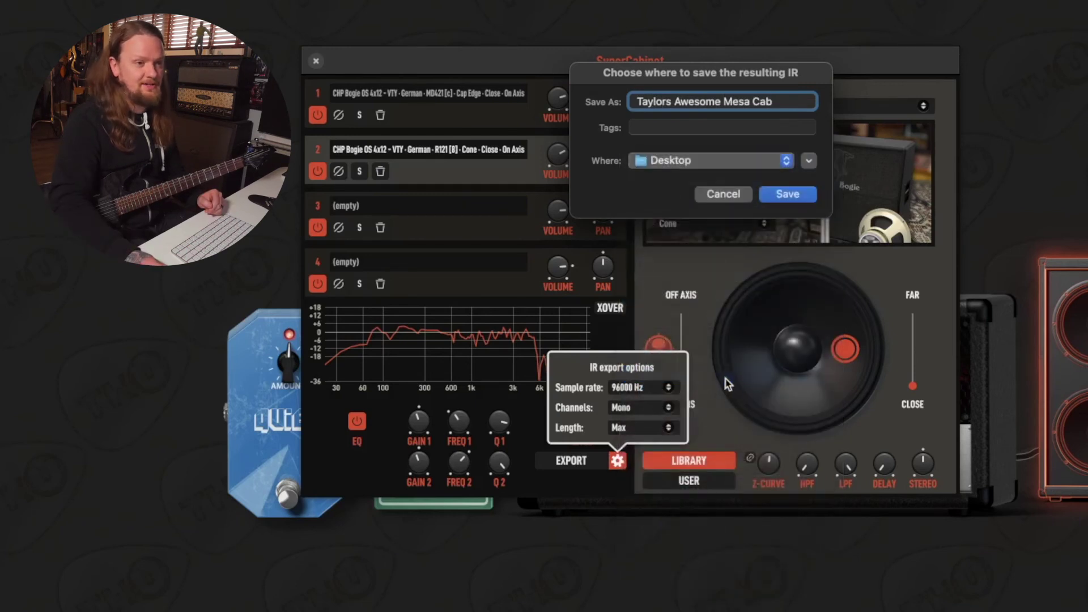
pyautogui.click(775, 200)
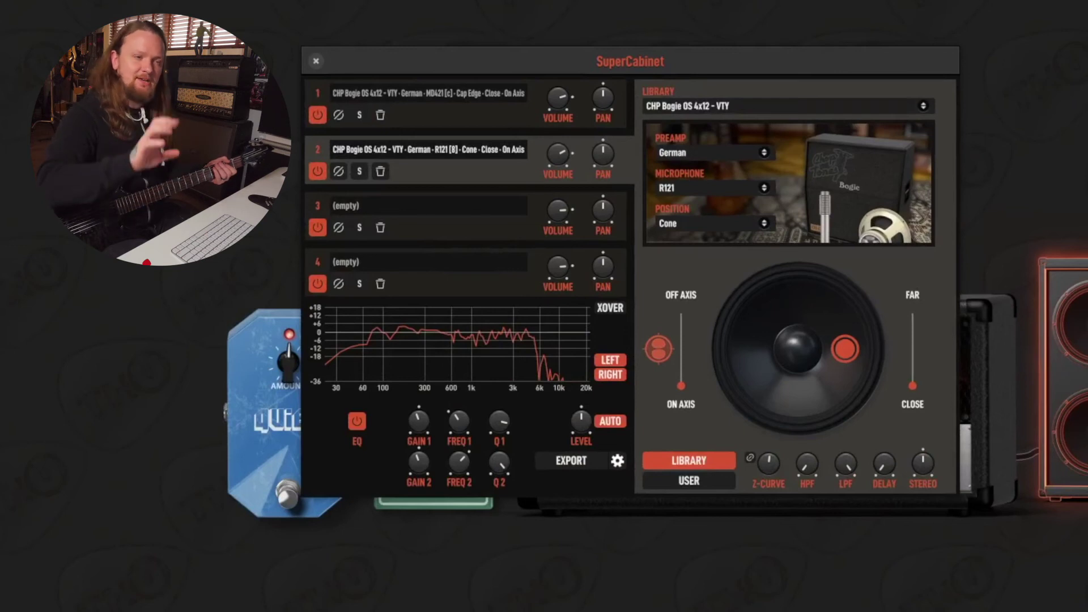
# Step: Clear slot 2 and load the CHP Brit 1960 4x12 - T75 cab into slot 1
pyautogui.click(380, 171)
pyautogui.click(437, 114)
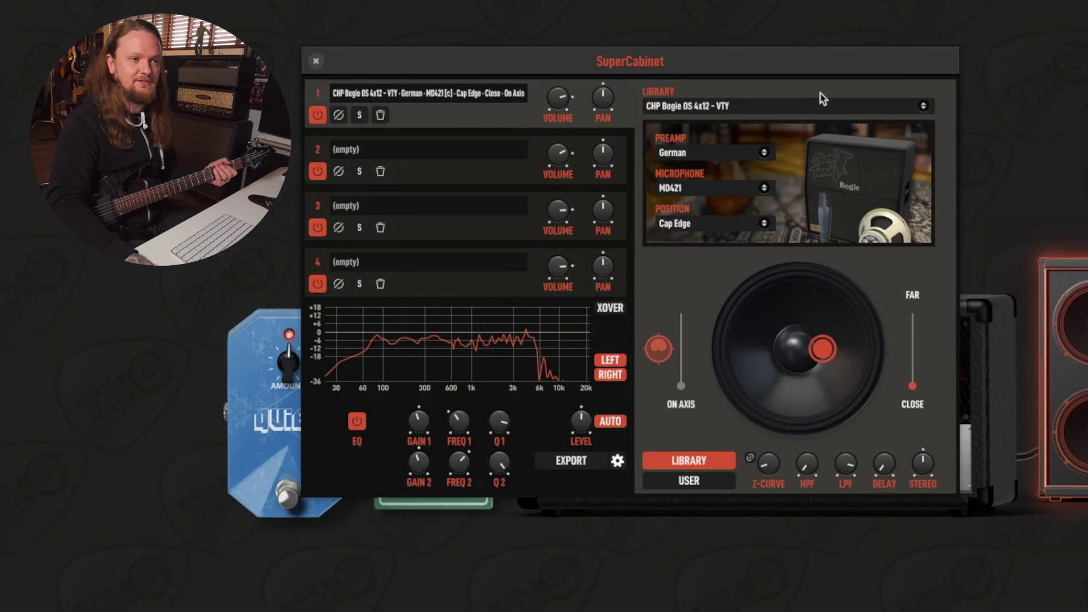
pyautogui.click(813, 108)
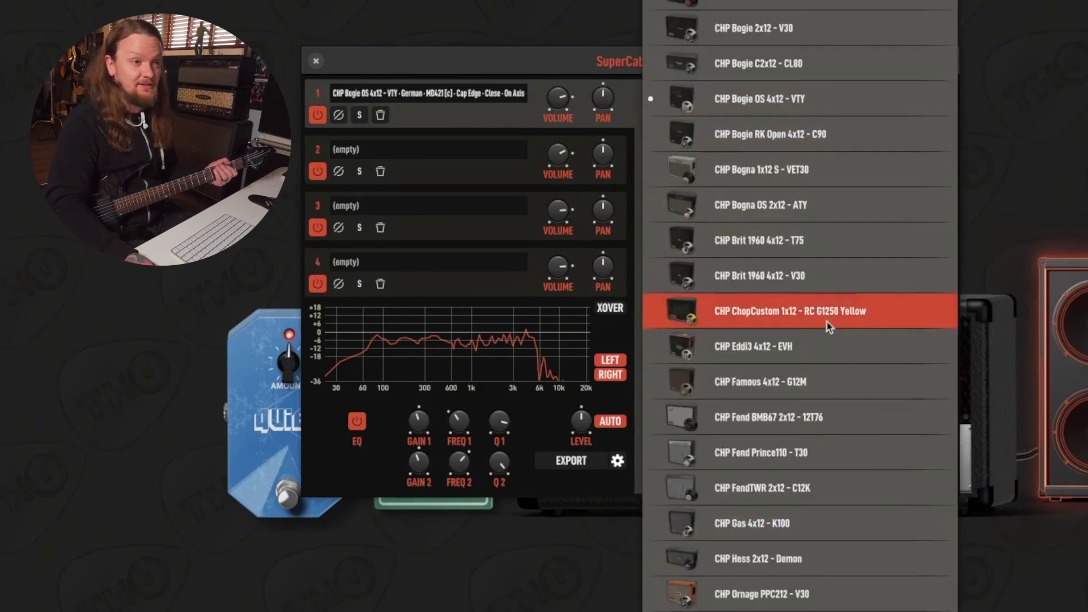
pyautogui.click(758, 251)
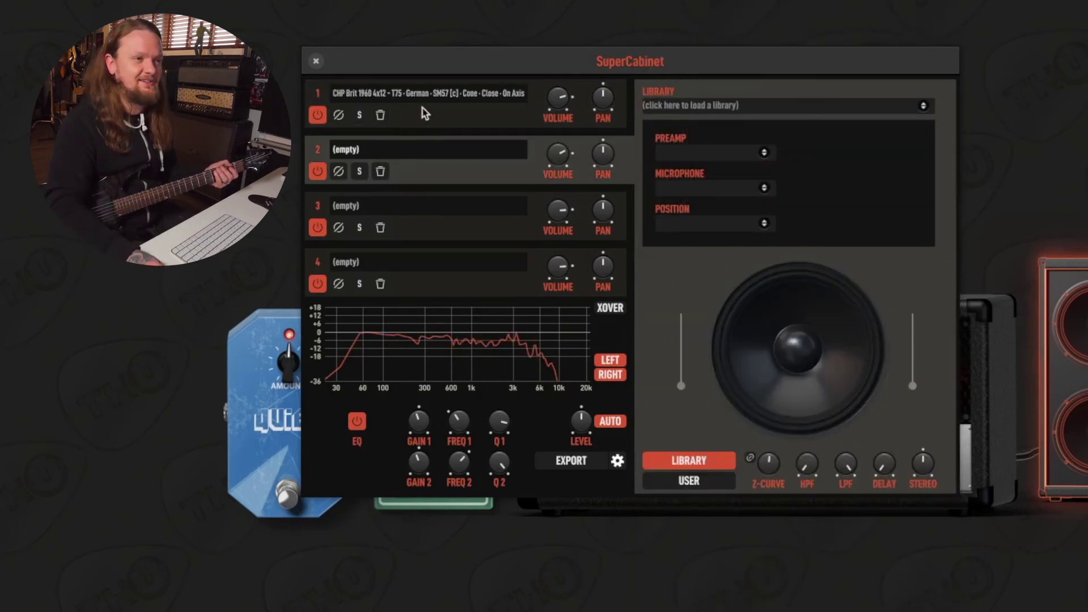
pyautogui.click(426, 113)
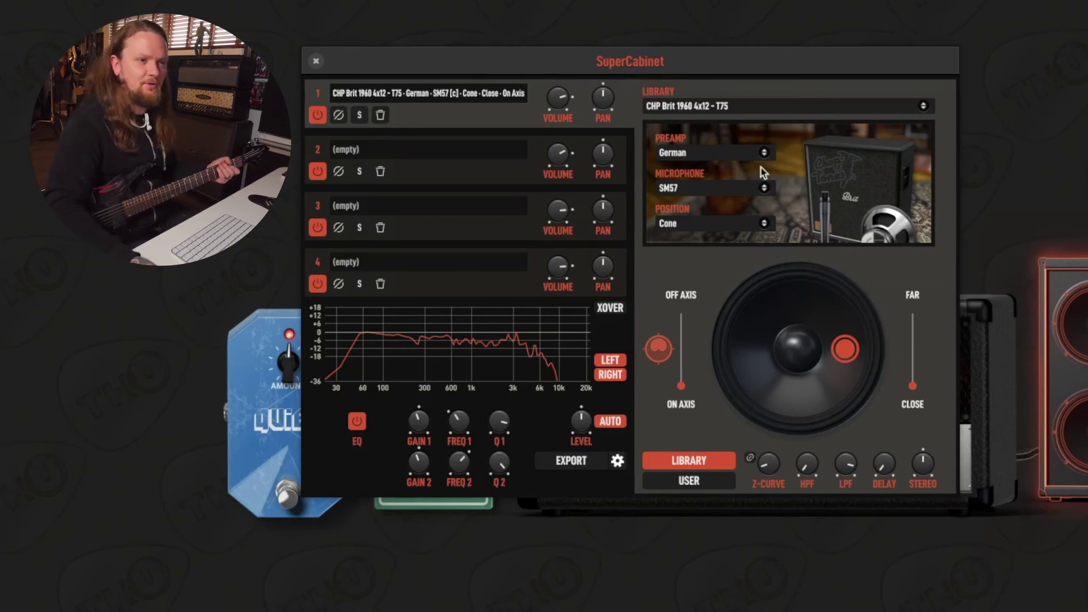
# Step: Switch slot 1's microphone to the i5 after trying the M160
pyautogui.click(711, 191)
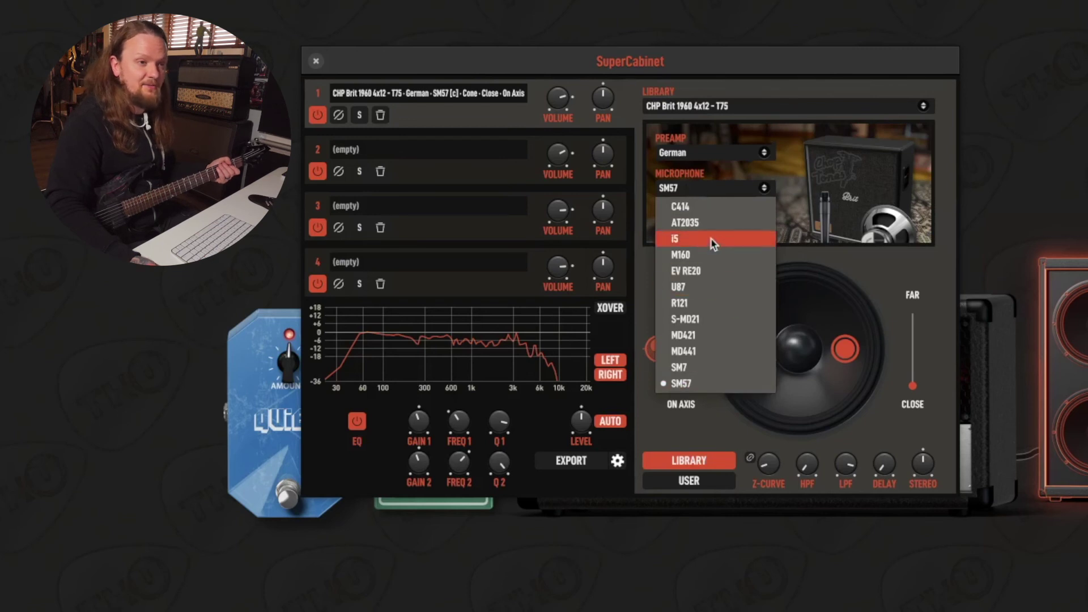
pyautogui.click(705, 254)
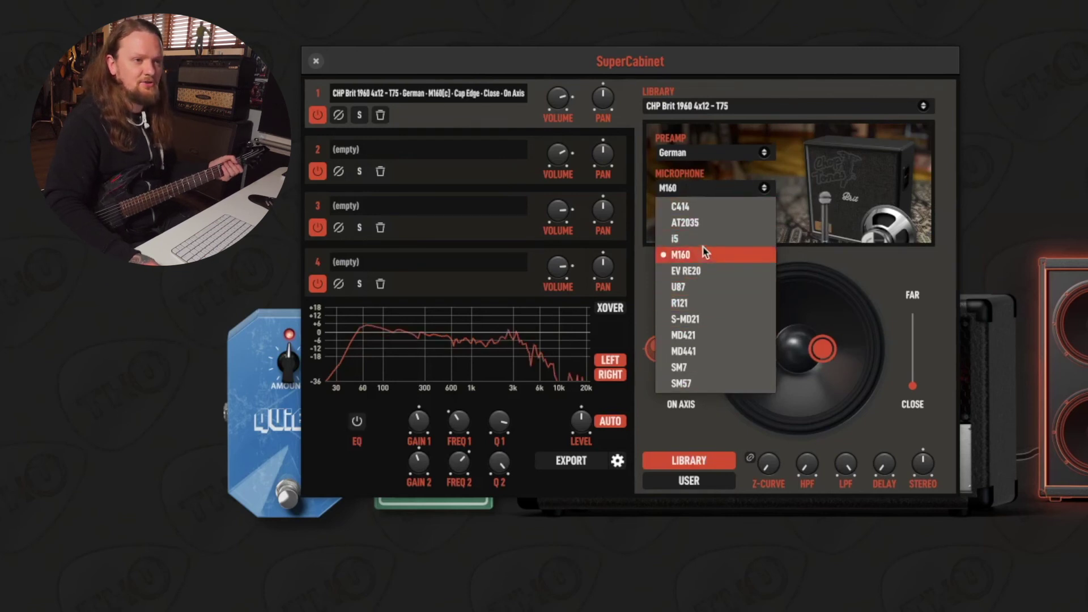
pyautogui.click(707, 240)
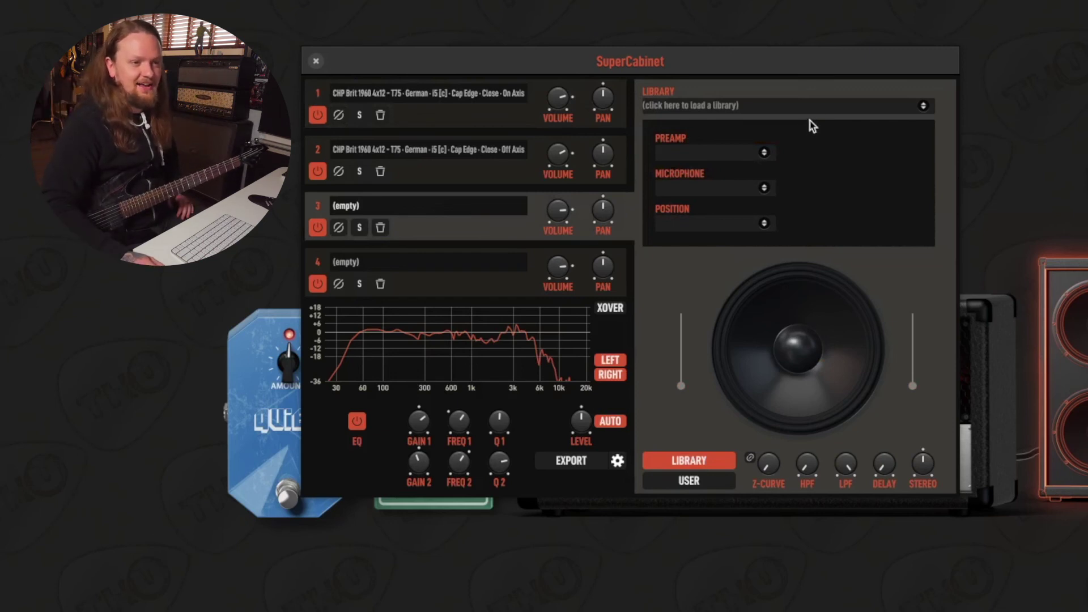
pyautogui.click(816, 106)
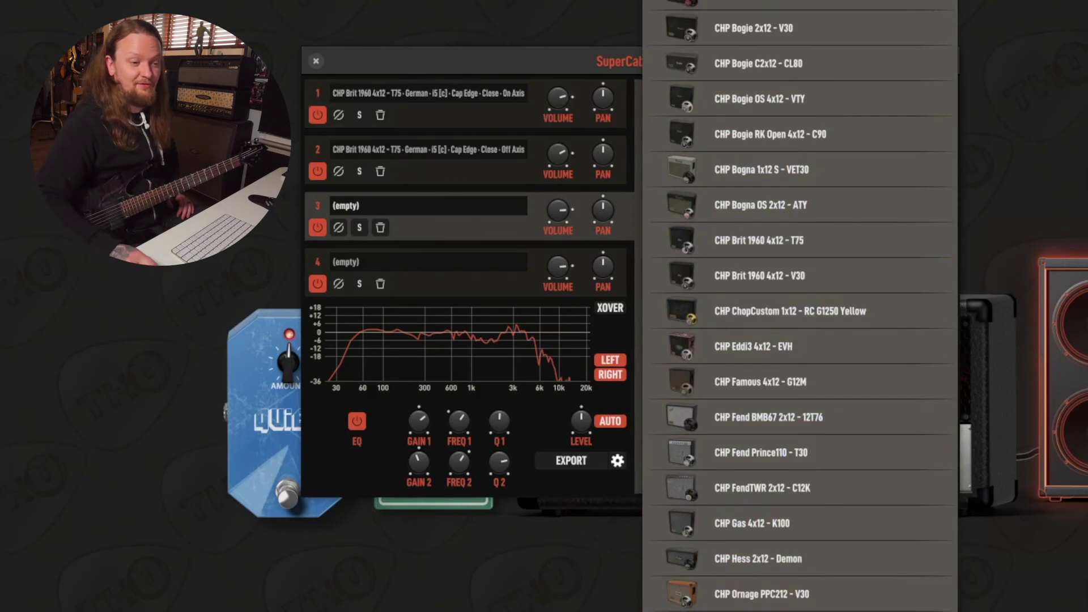
# Step: Load the OVL Fried B412 with SM57 into slot 3, audition it solo, then switch slot 2 off
pyautogui.click(751, 577)
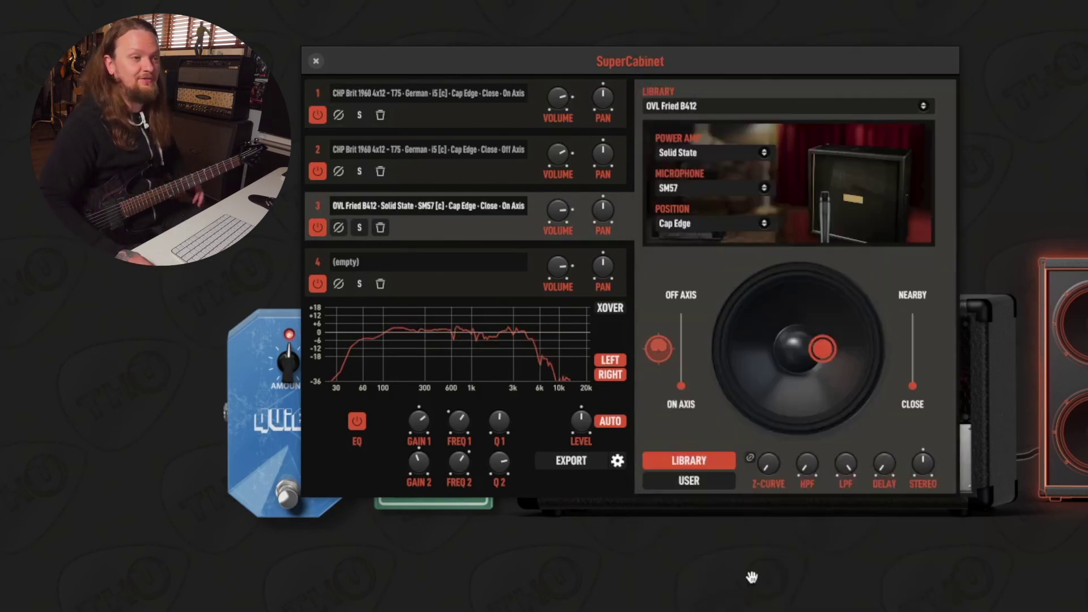
pyautogui.click(363, 228)
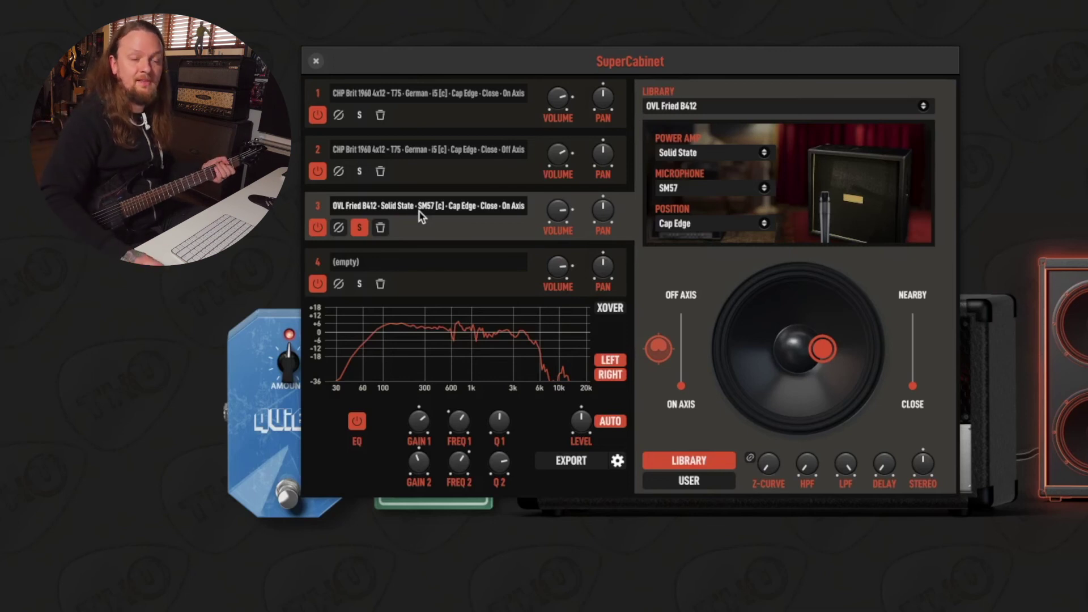
pyautogui.press('Up')
pyautogui.click(357, 227)
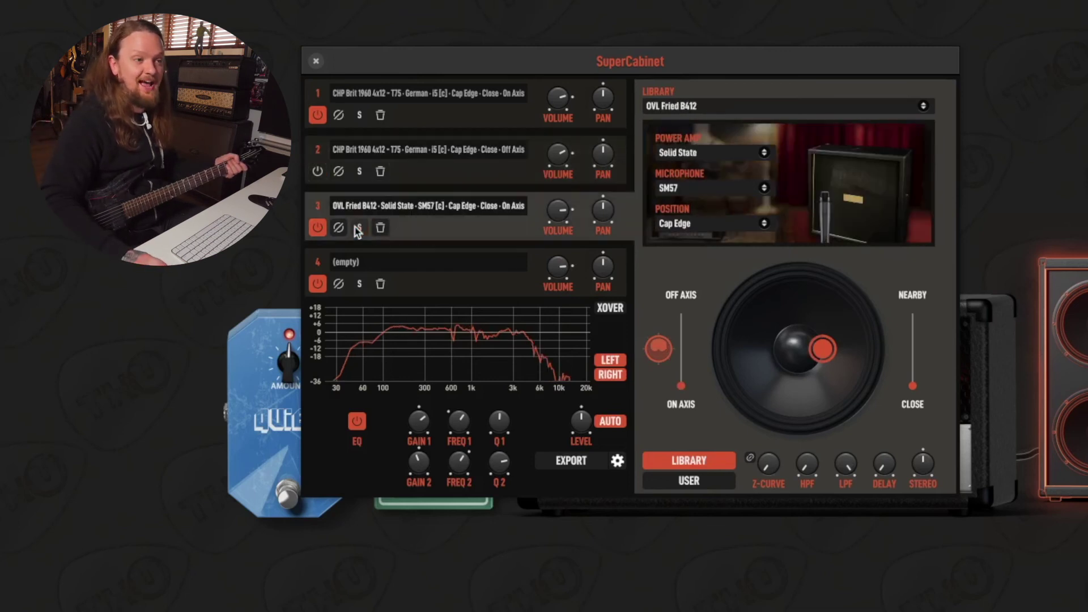
pyautogui.press('Up')
pyautogui.press('Up')
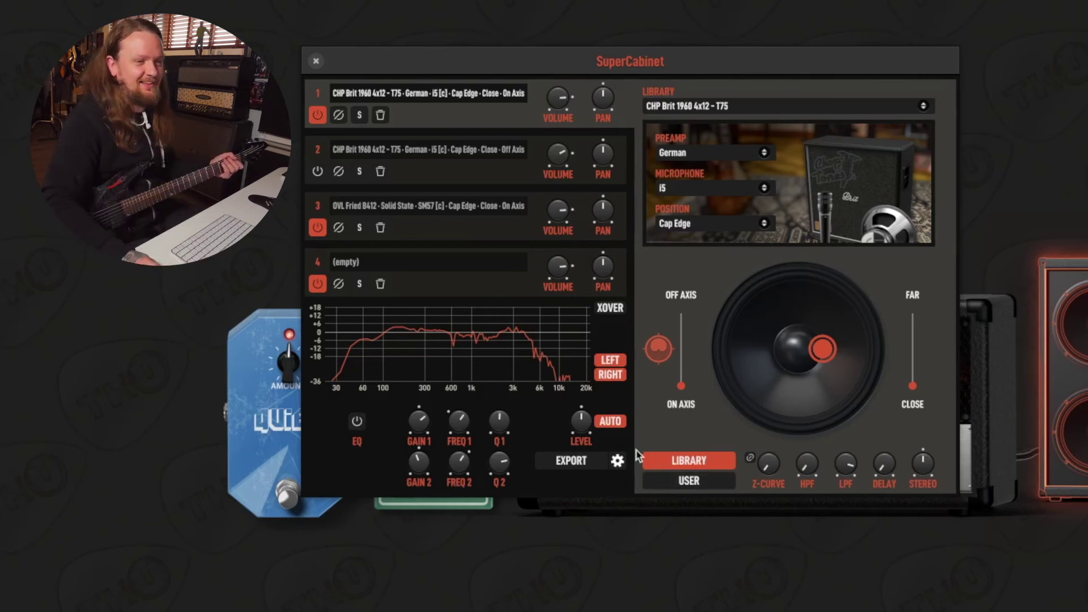
# Step: Export the blend as the IR 'Taylors Awesome Mixed Cabs' on the Desktop
pyautogui.click(570, 460)
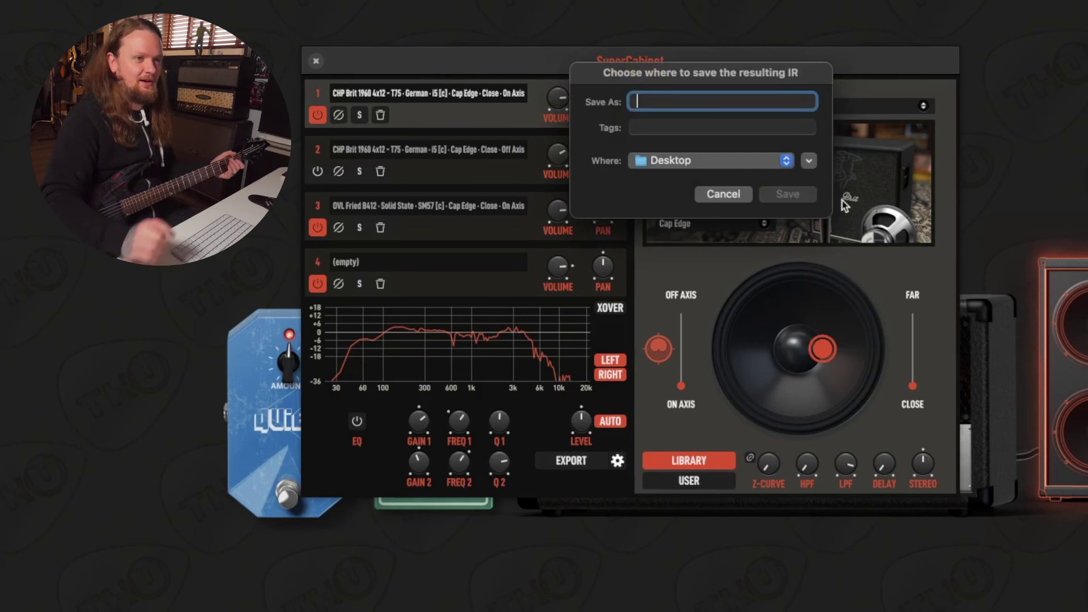
pyautogui.write('Taylors Awesome Mixed Cabs')
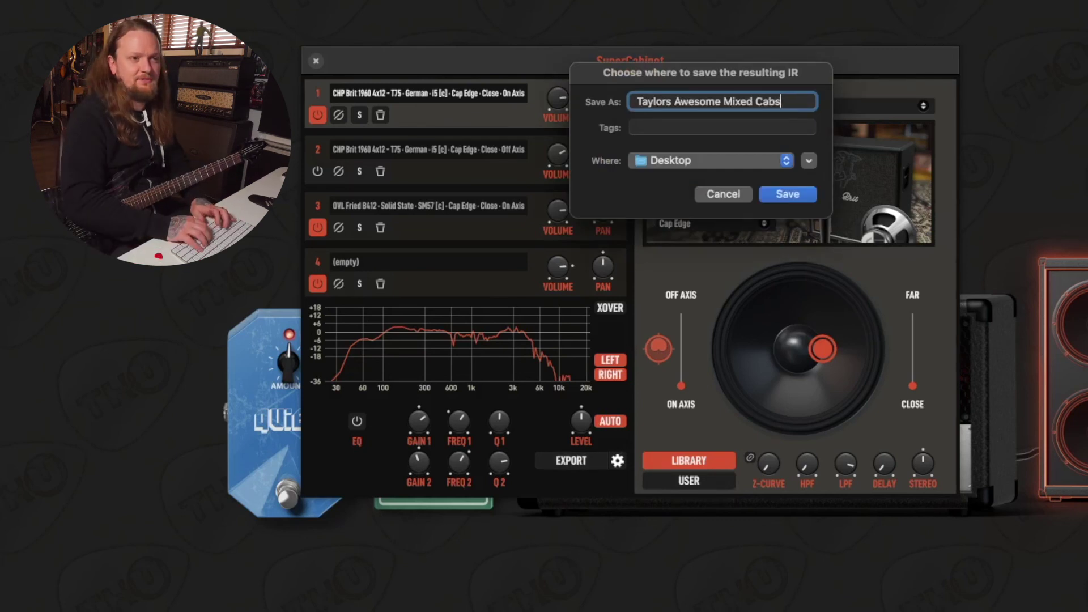
pyautogui.press('Return')
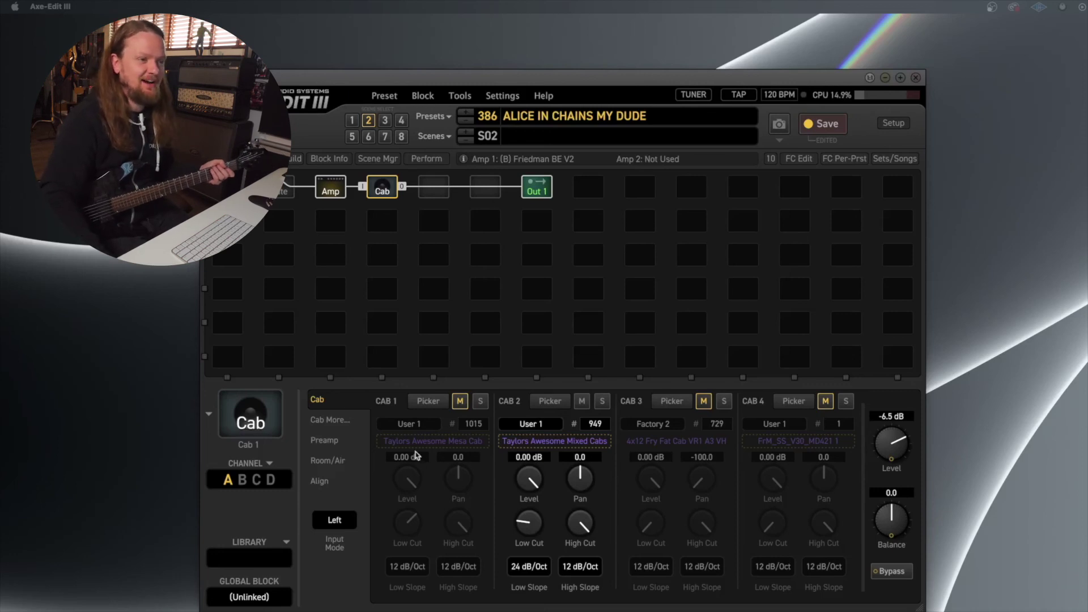
# Step: In Axe-Edit III, mute Cab 2's mixed cabs IR and unmute Cab 1's Mesa IR
pyautogui.click(432, 444)
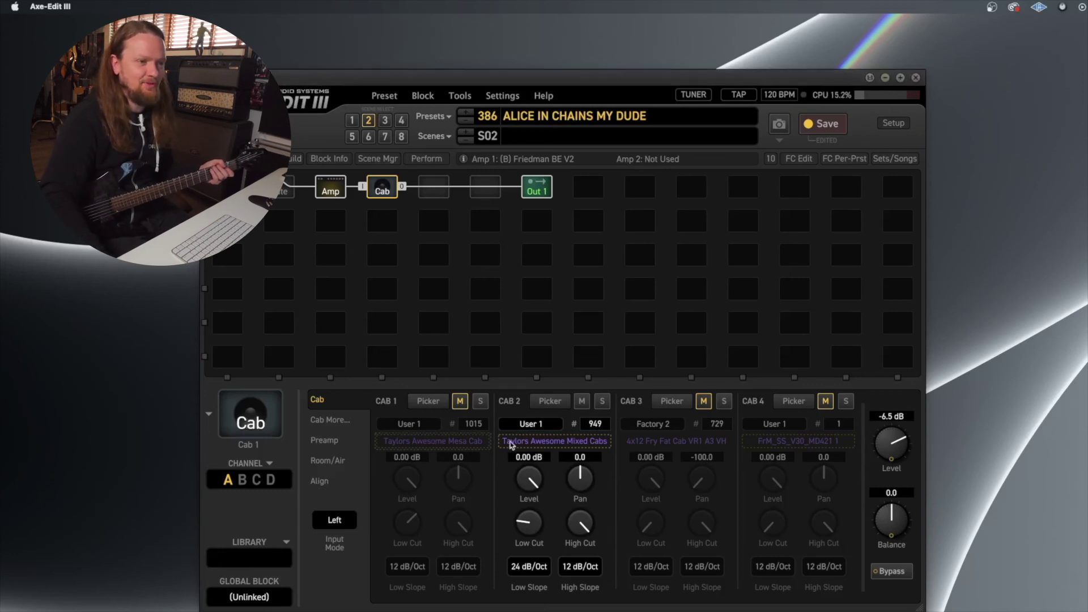
pyautogui.click(585, 405)
pyautogui.click(460, 402)
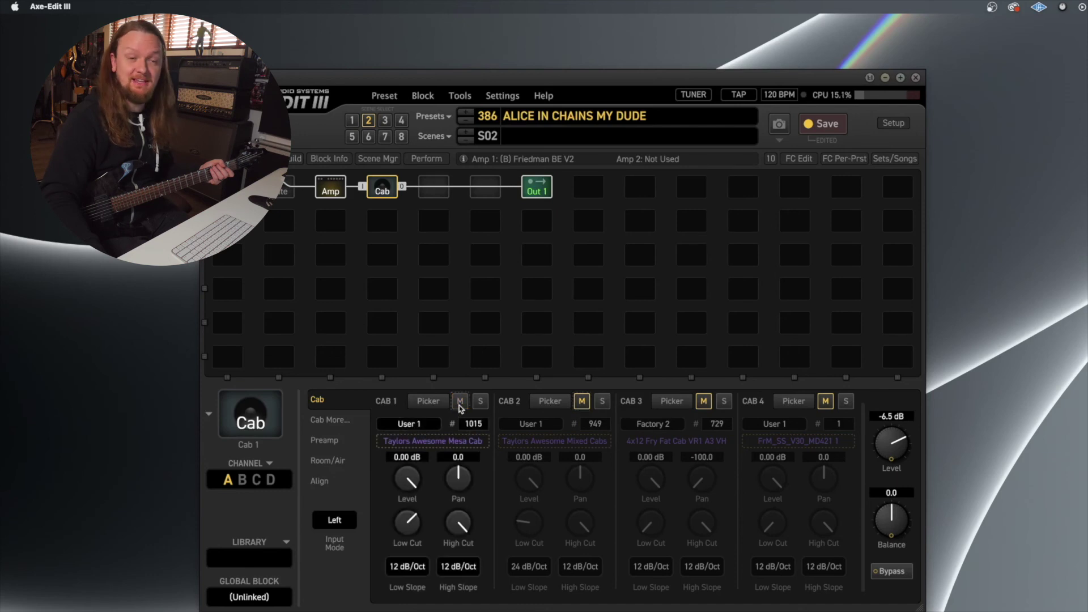